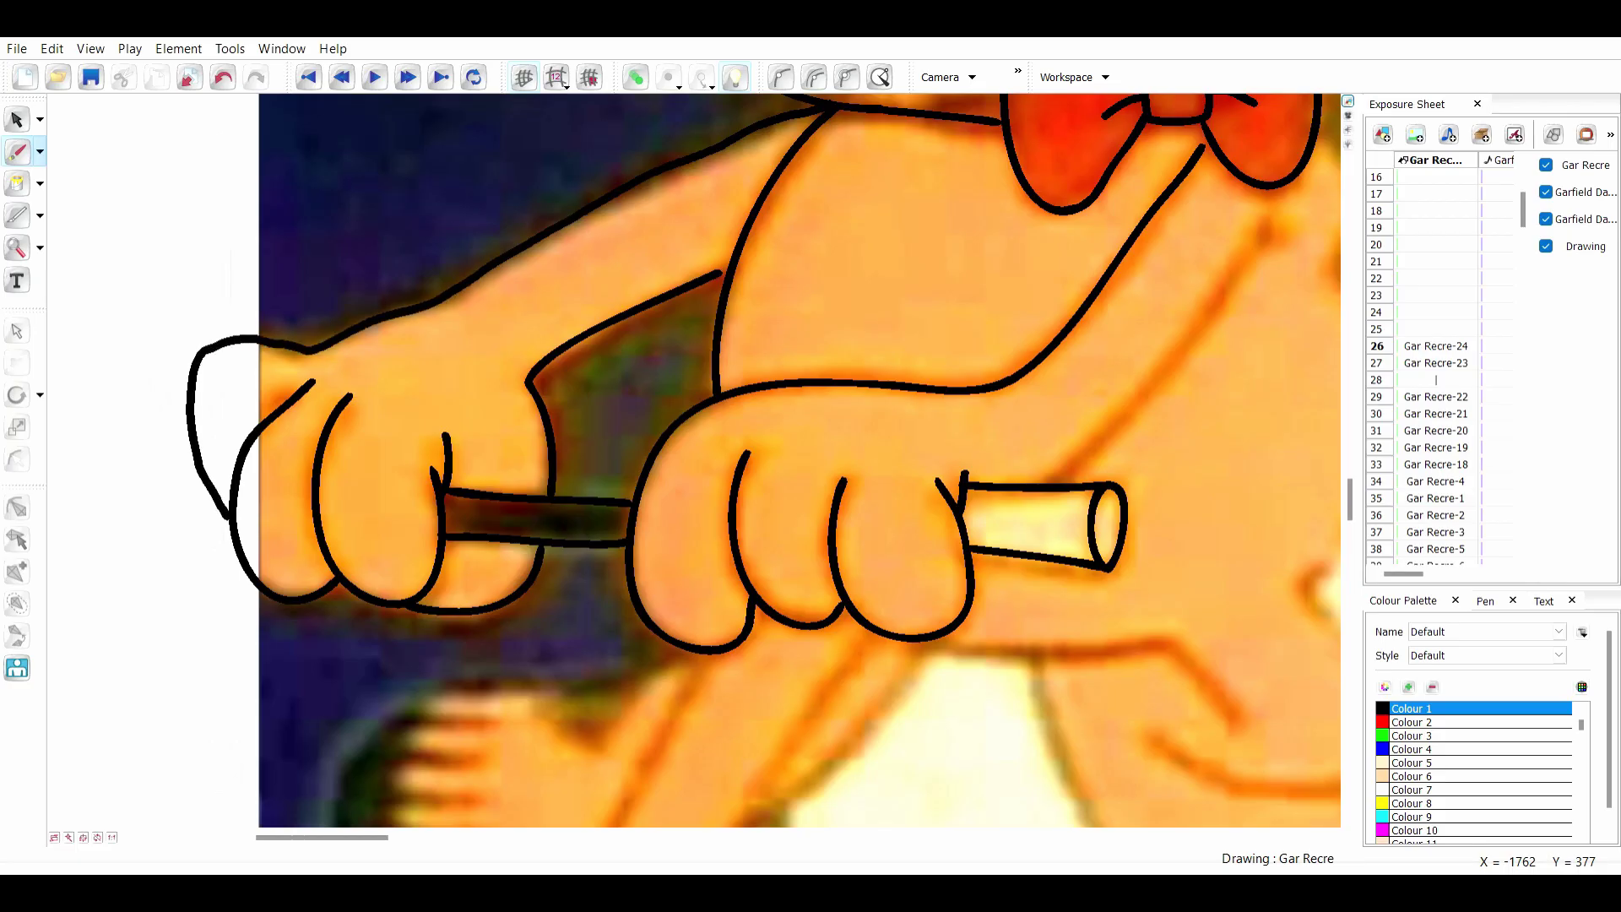
# - Trace the lower edge of the front forearm between the wand and the bow tie on frame 26
pyautogui.moveTo(321, 837); pyautogui.dragTo(404, 837)
pyautogui.moveTo(752, 483)
pyautogui.mouseDown()
pyautogui.moveTo(956, 260)
pyautogui.moveTo(819, 417)
pyautogui.mouseUp()
pyautogui.hotkey('ctrl', 'z')
pyautogui.moveTo(953, 252); pyautogui.dragTo(982, 229)
pyautogui.press('c')
pyautogui.press('c')
pyautogui.press('c')
pyautogui.press('z')
pyautogui.press('z')
pyautogui.press('z')
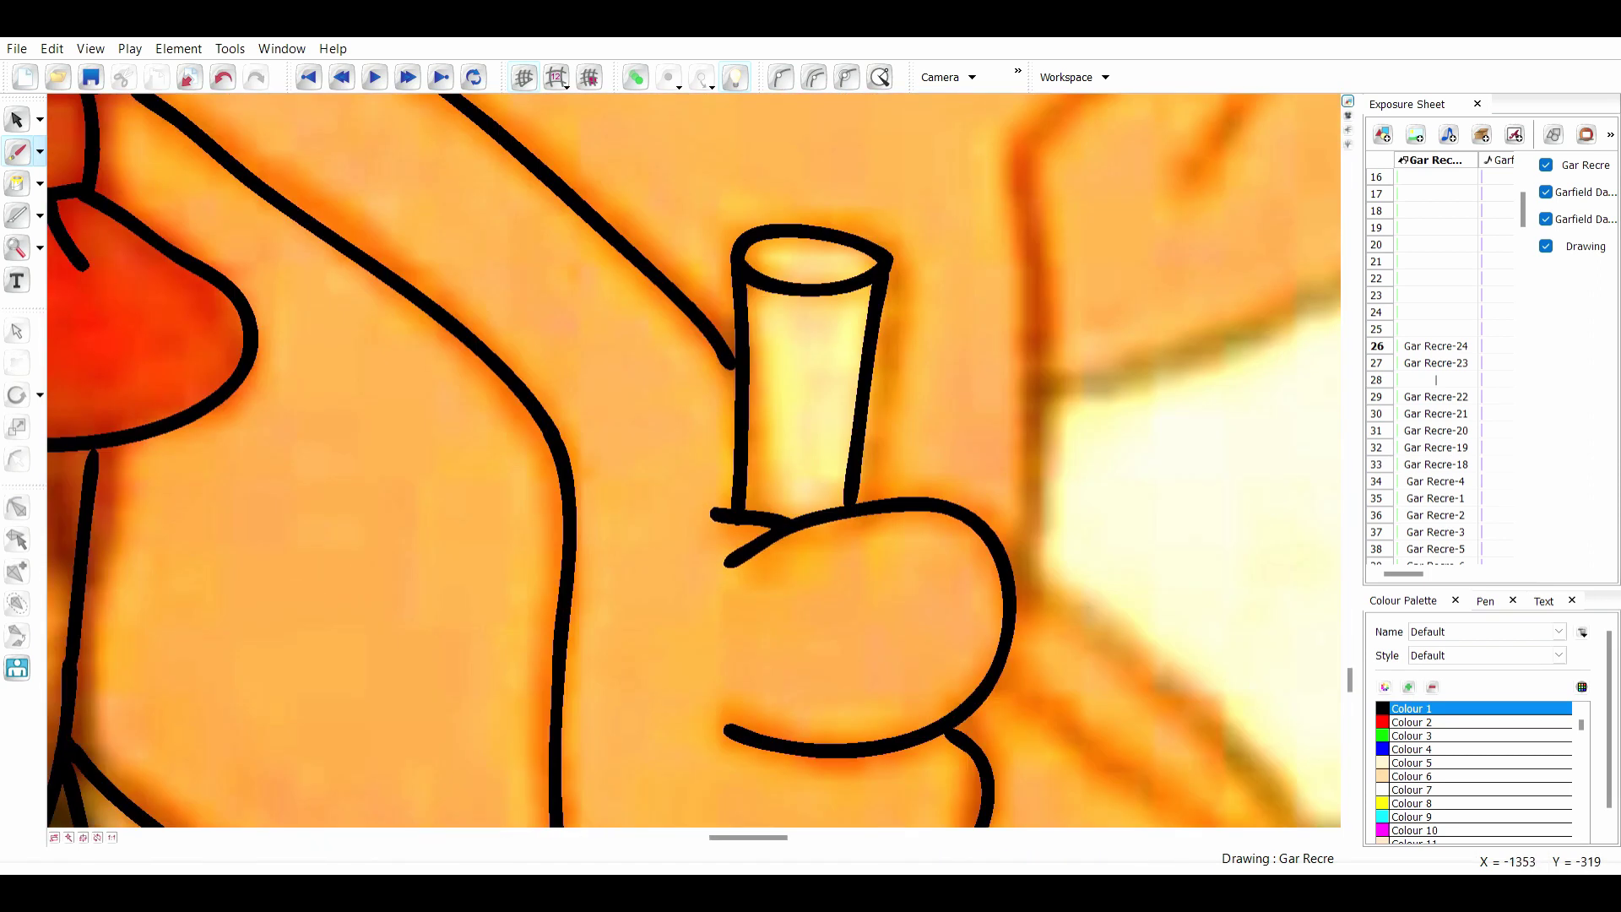
# - Trace the outer belly outline and a line of the leg below it on frame 26
pyautogui.press('x')
pyautogui.press('x')
pyautogui.press('x')
pyautogui.press('c')
pyautogui.press('c')
pyautogui.press('v')
pyautogui.press('v')
pyautogui.press('v')
pyautogui.press('v')
pyautogui.press('v')
pyautogui.press('x')
pyautogui.press('x')
pyautogui.press('x')
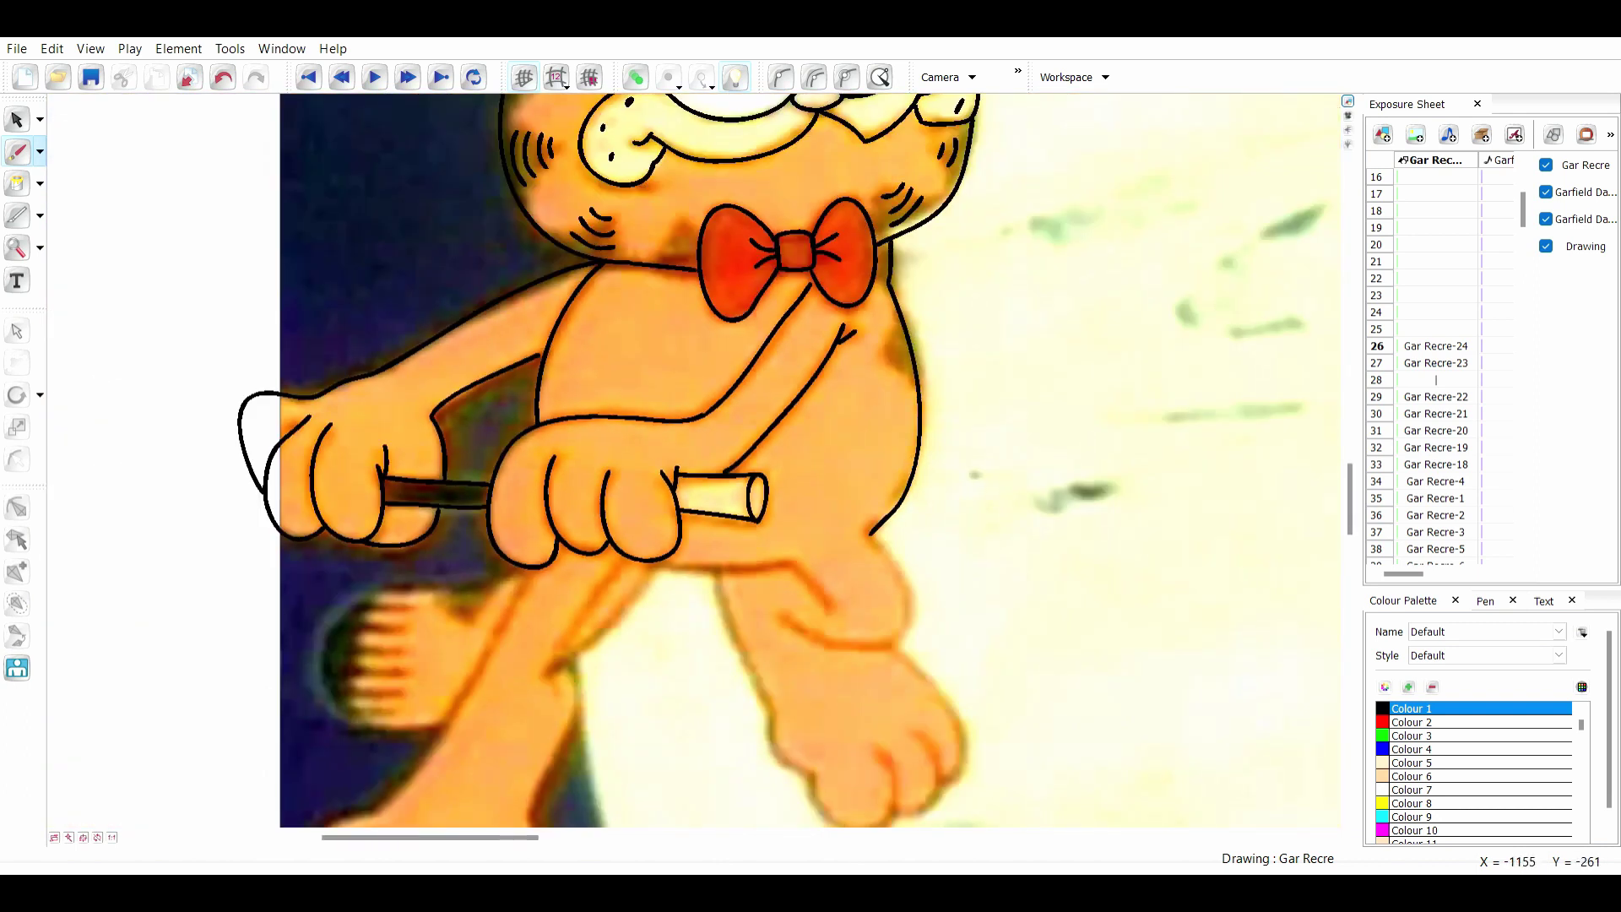
pyautogui.moveTo(810, 635); pyautogui.dragTo(784, 613)
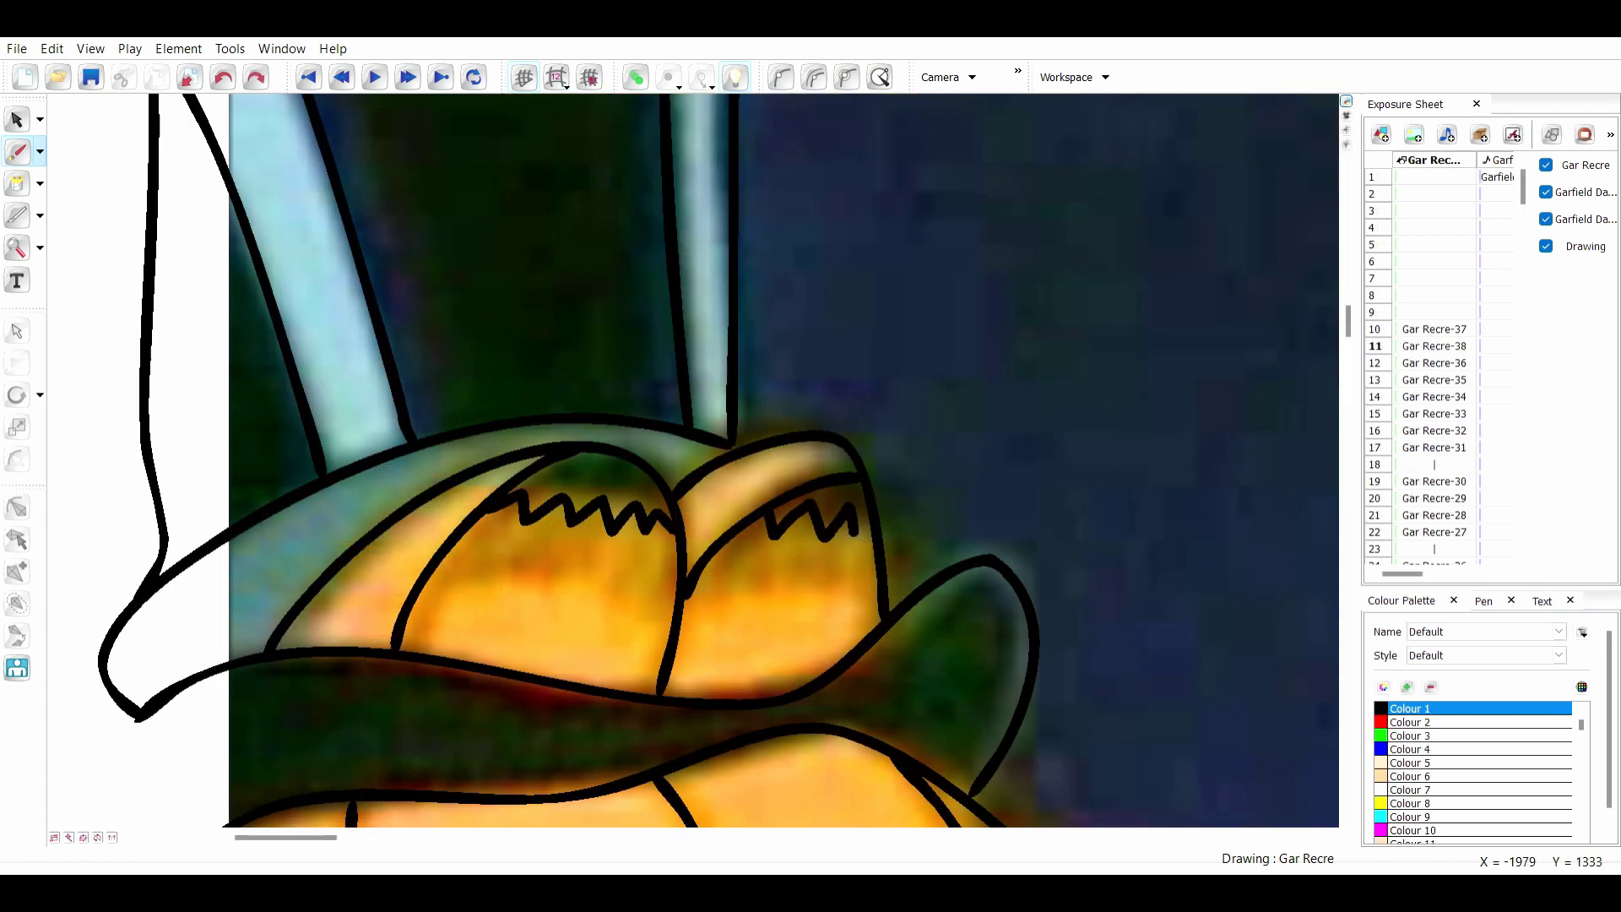
# - Redraw the jagged fur marking inside the right ear on frame 11
pyautogui.press('a')
pyautogui.moveTo(846, 515)
pyautogui.mouseDown()
pyautogui.moveTo(858, 534)
pyautogui.moveTo(842, 510)
pyautogui.mouseUp()
pyautogui.press('s')
pyautogui.hotkey('ctrl', 'z')
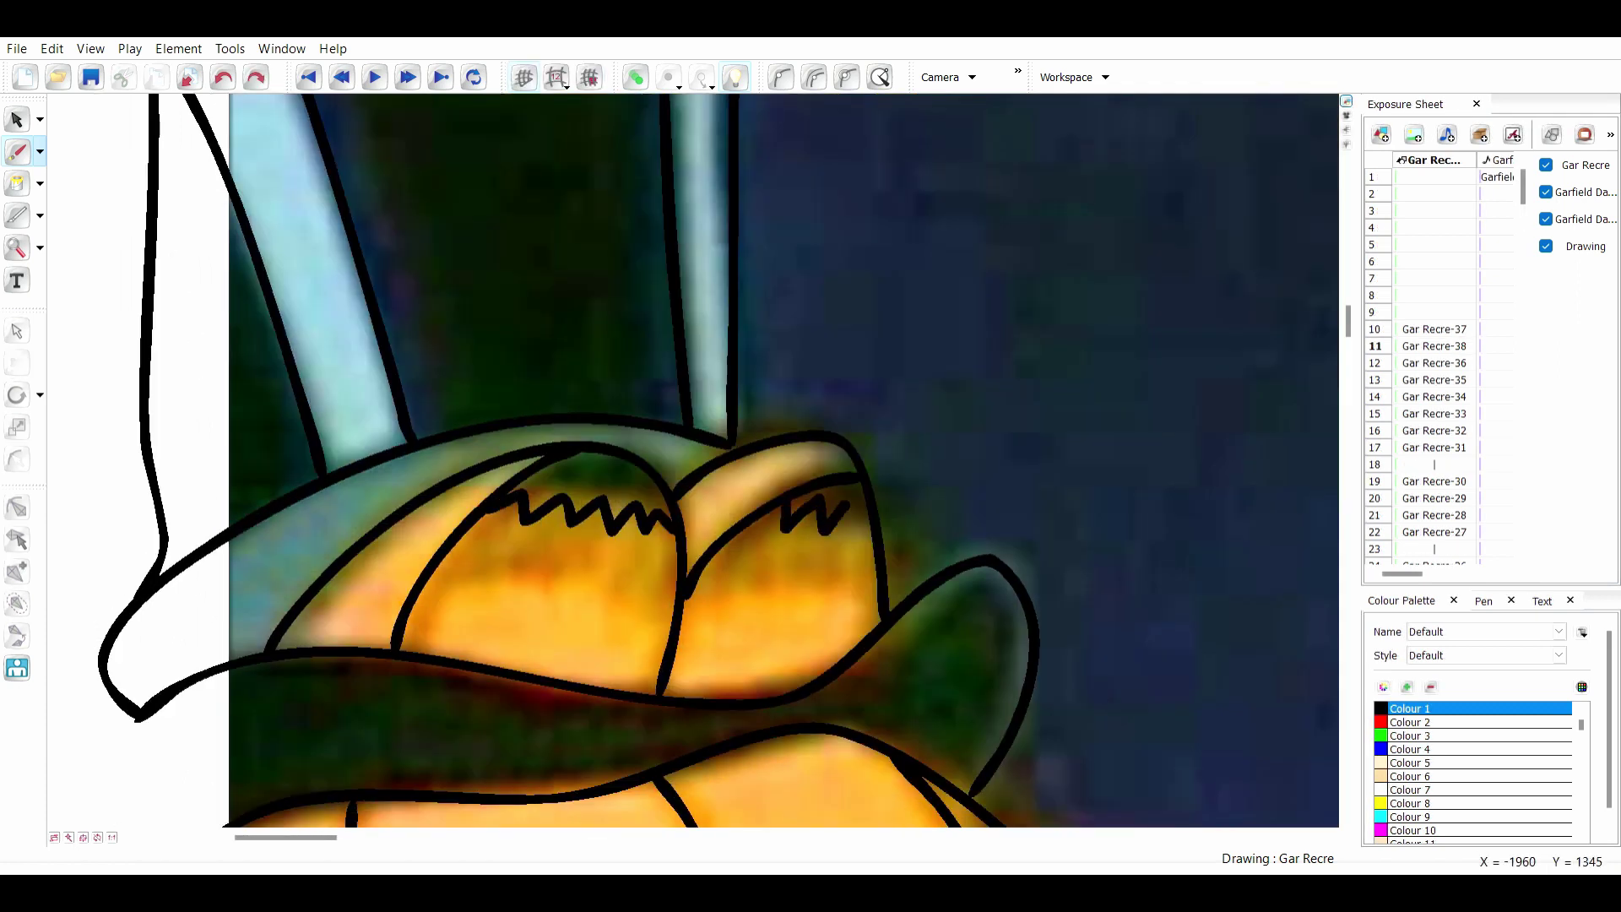
pyautogui.hotkey('ctrl', 'z')
# - Compare the drawings on frames 10 and 11, both close up and with the whole figure in view
pyautogui.click(1434, 330)
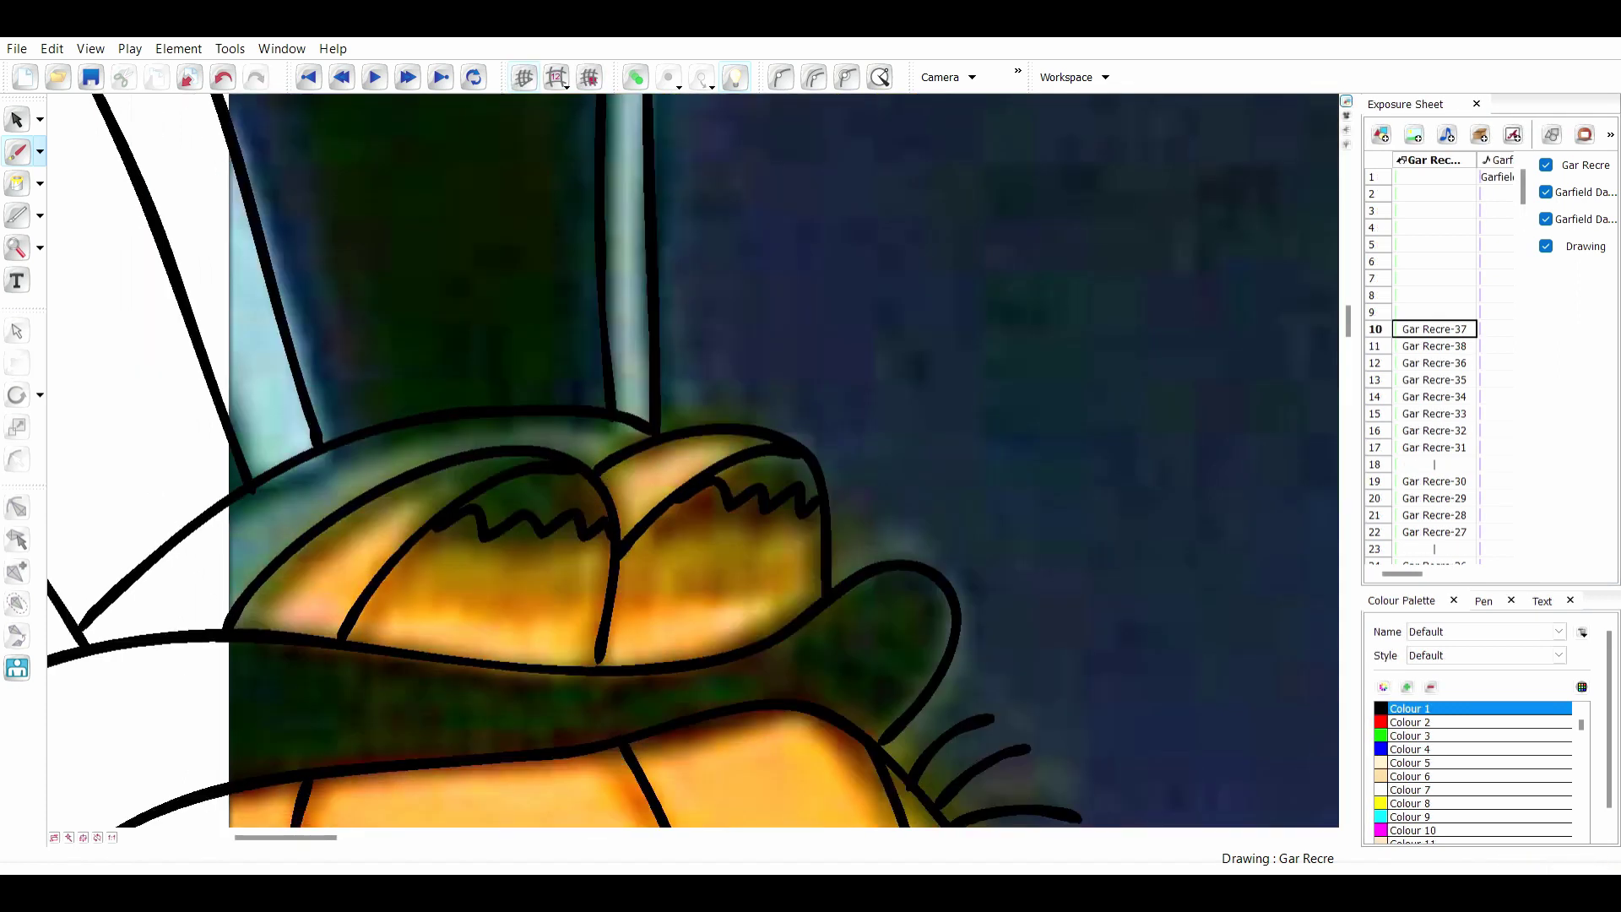
pyautogui.click(1434, 347)
pyautogui.click(1433, 329)
pyautogui.click(1433, 346)
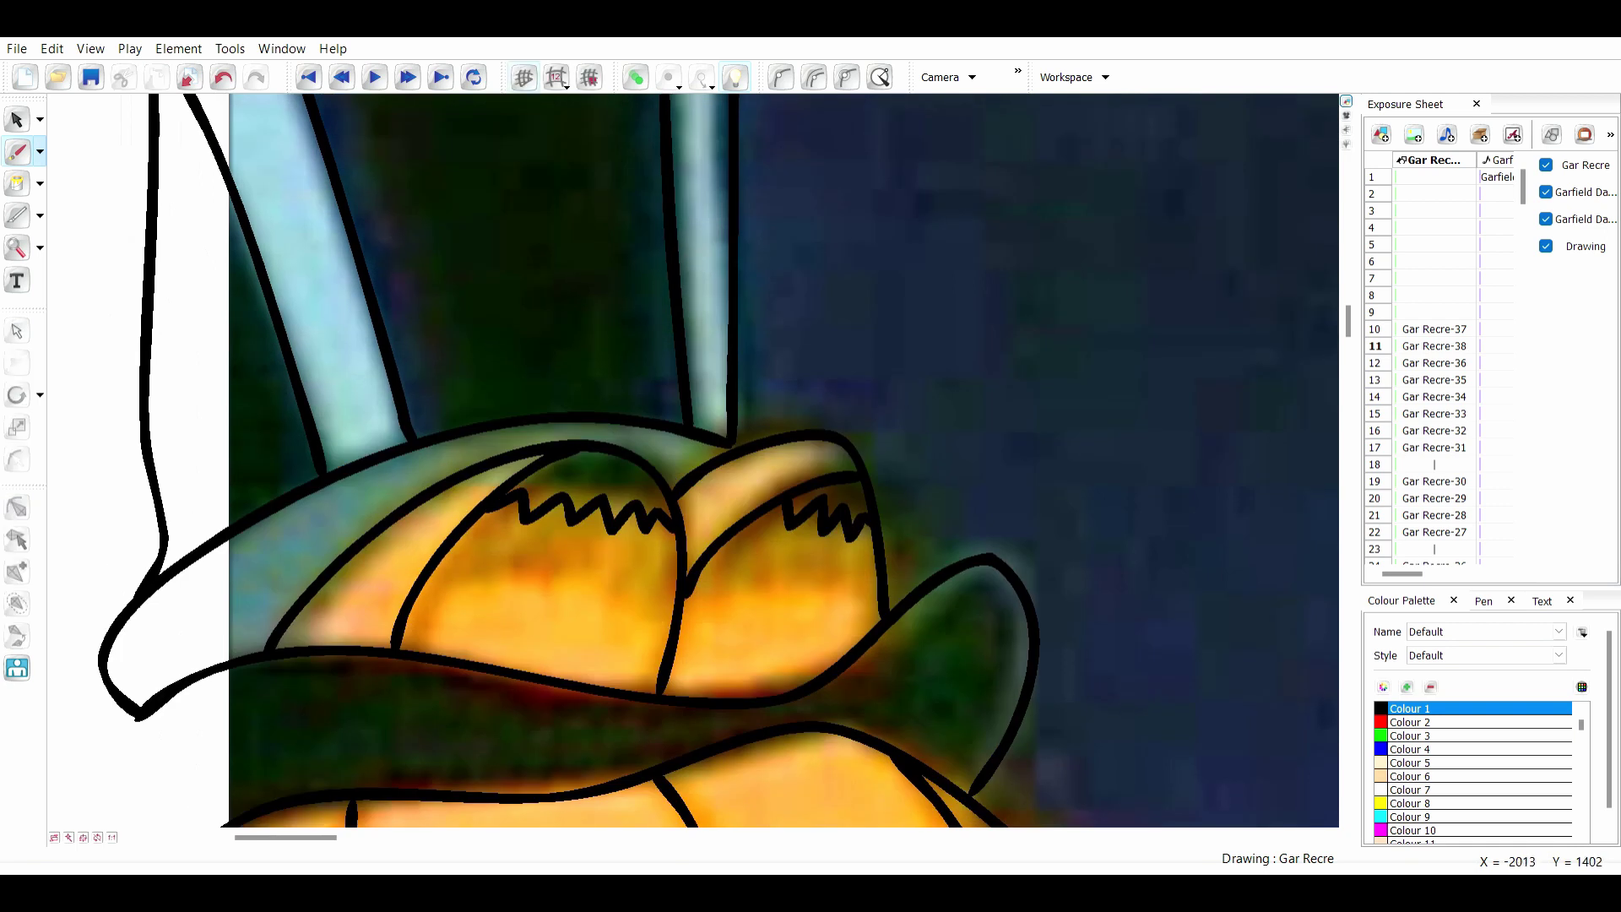
pyautogui.scroll(-5, 701, 397)
pyautogui.scroll(-2, 701, 397)
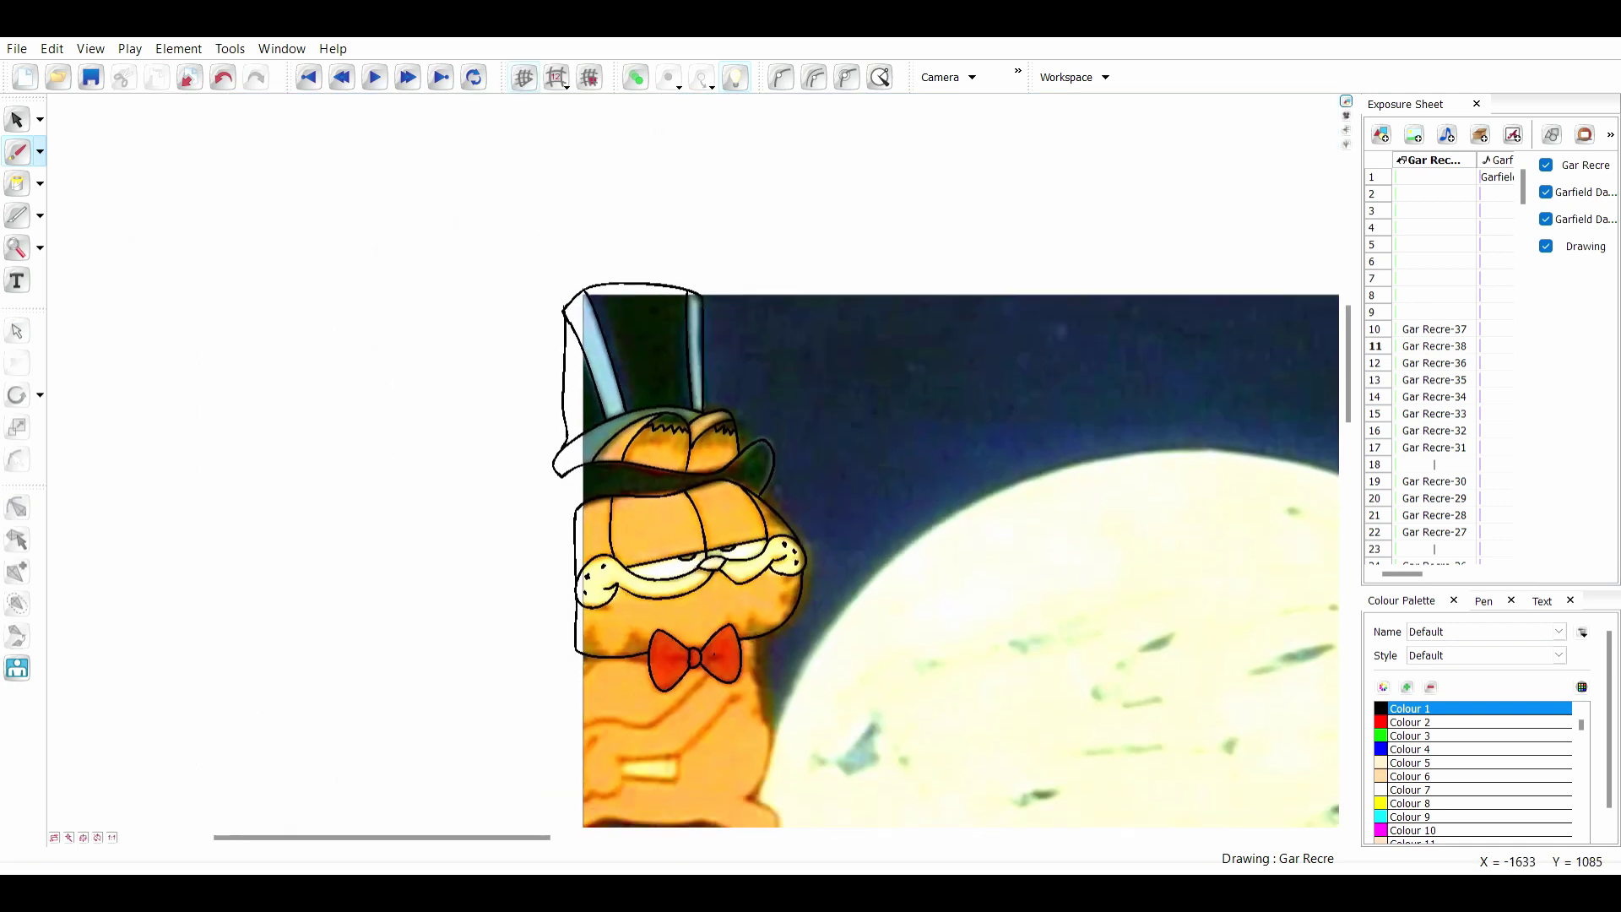
pyautogui.click(1434, 329)
pyautogui.click(1434, 346)
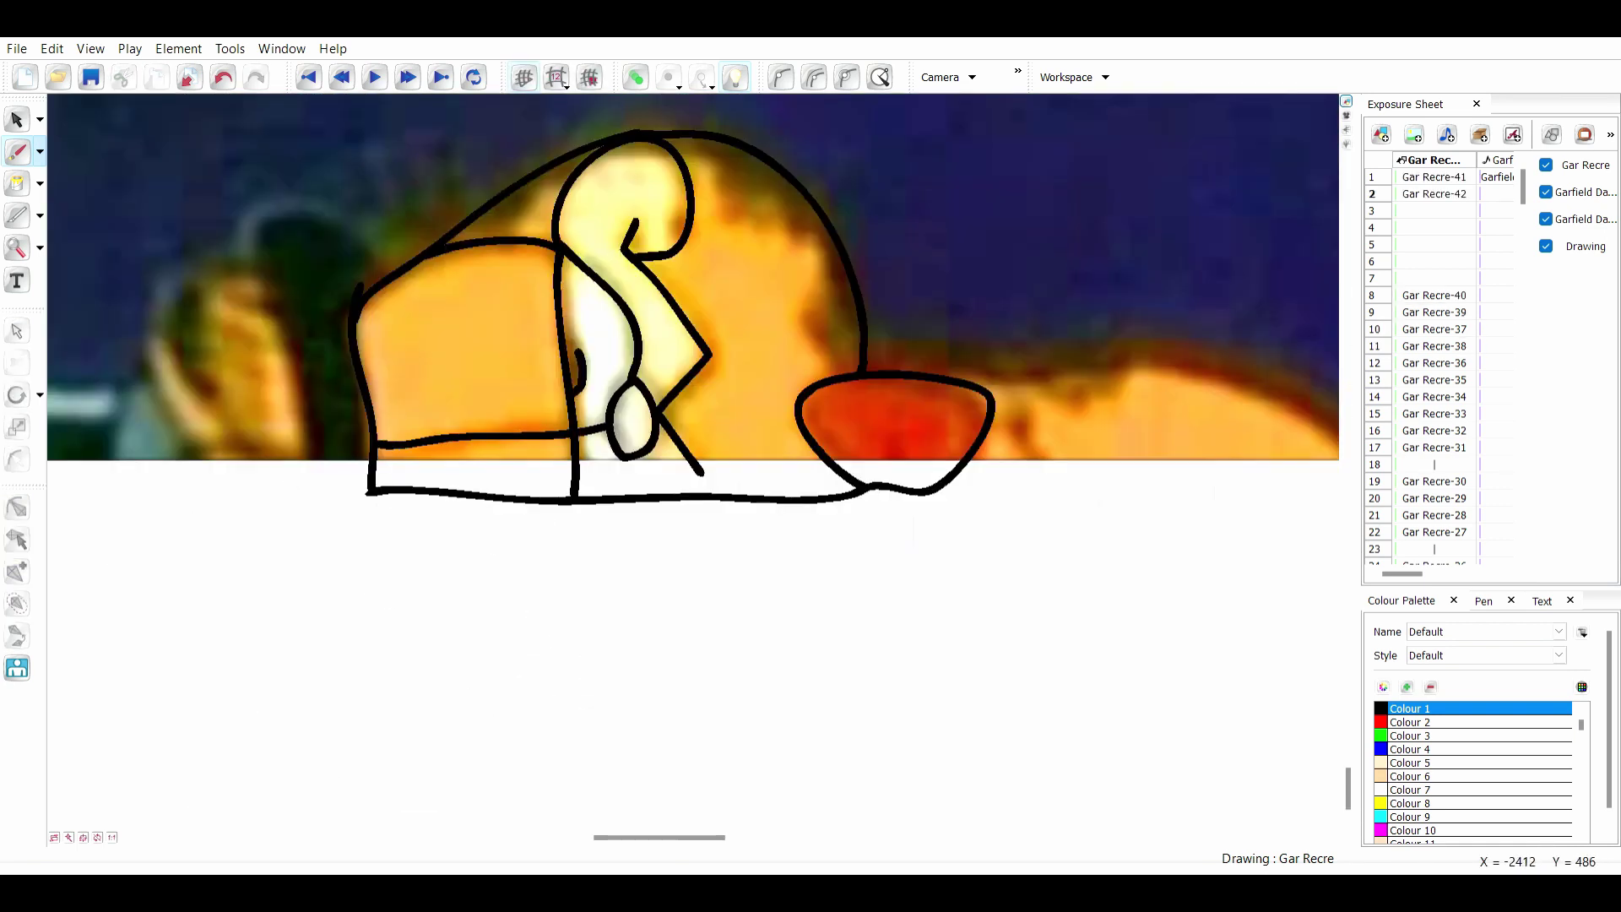
# - Trace the hat brim and the ear behind it on the lying head on frame 2
pyautogui.moveTo(285, 338)
pyautogui.mouseDown()
pyautogui.moveTo(290, 523)
pyautogui.moveTo(373, 488)
pyautogui.mouseUp()
pyautogui.moveTo(253, 268)
pyautogui.mouseDown()
pyautogui.moveTo(193, 265)
pyautogui.moveTo(239, 491)
pyautogui.mouseUp()
pyautogui.moveTo(158, 287); pyautogui.dragTo(247, 446)
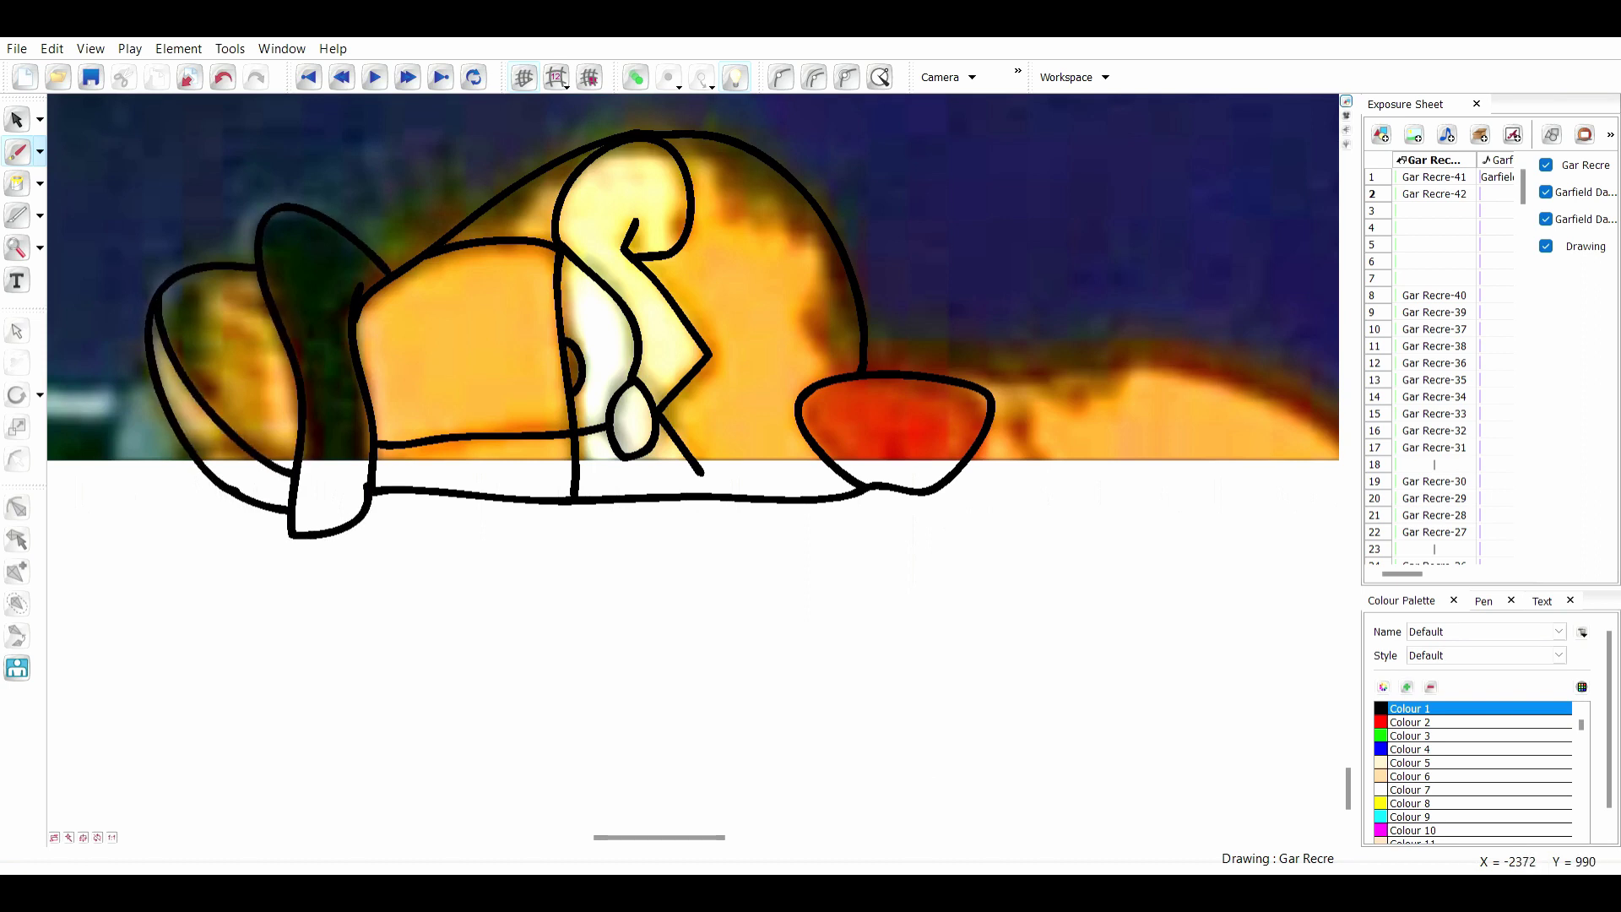
# - Trace the top hat's crown and band on frame 2 and play the scene
pyautogui.moveTo(659, 838); pyautogui.dragTo(486, 838)
pyautogui.moveTo(699, 390)
pyautogui.mouseDown()
pyautogui.moveTo(360, 475)
pyautogui.moveTo(596, 508)
pyautogui.moveTo(834, 483)
pyautogui.mouseUp()
pyautogui.moveTo(764, 388); pyautogui.dragTo(751, 479)
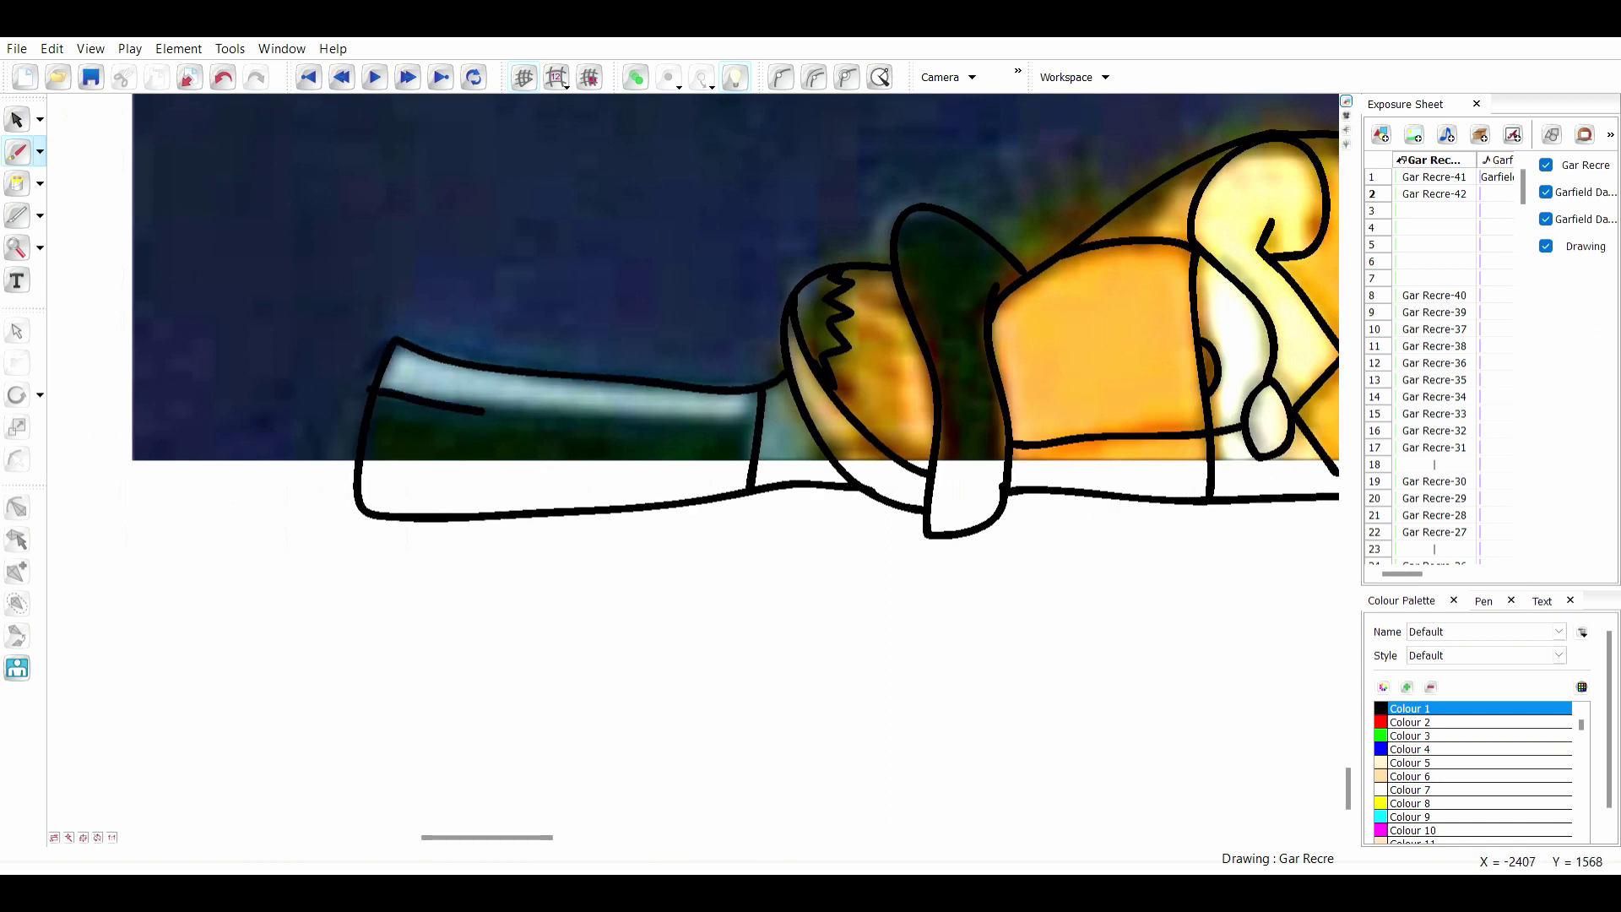
pyautogui.click(375, 77)
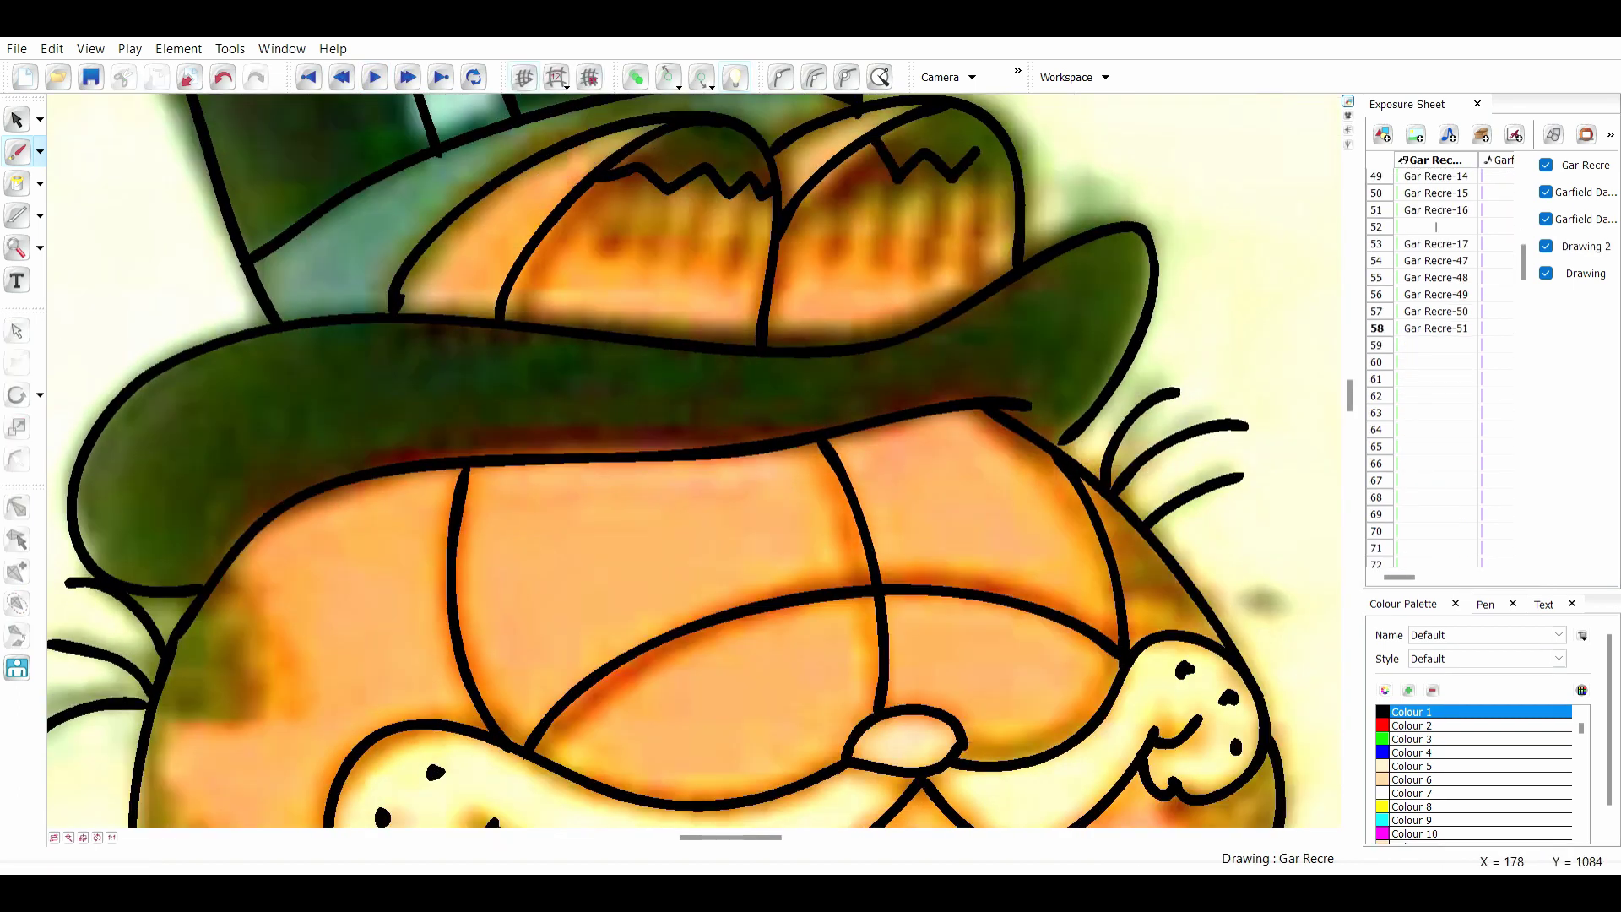
# - Rework the end of the jagged marking in the right ear on frame 58
pyautogui.moveTo(976, 152); pyautogui.dragTo(1019, 157)
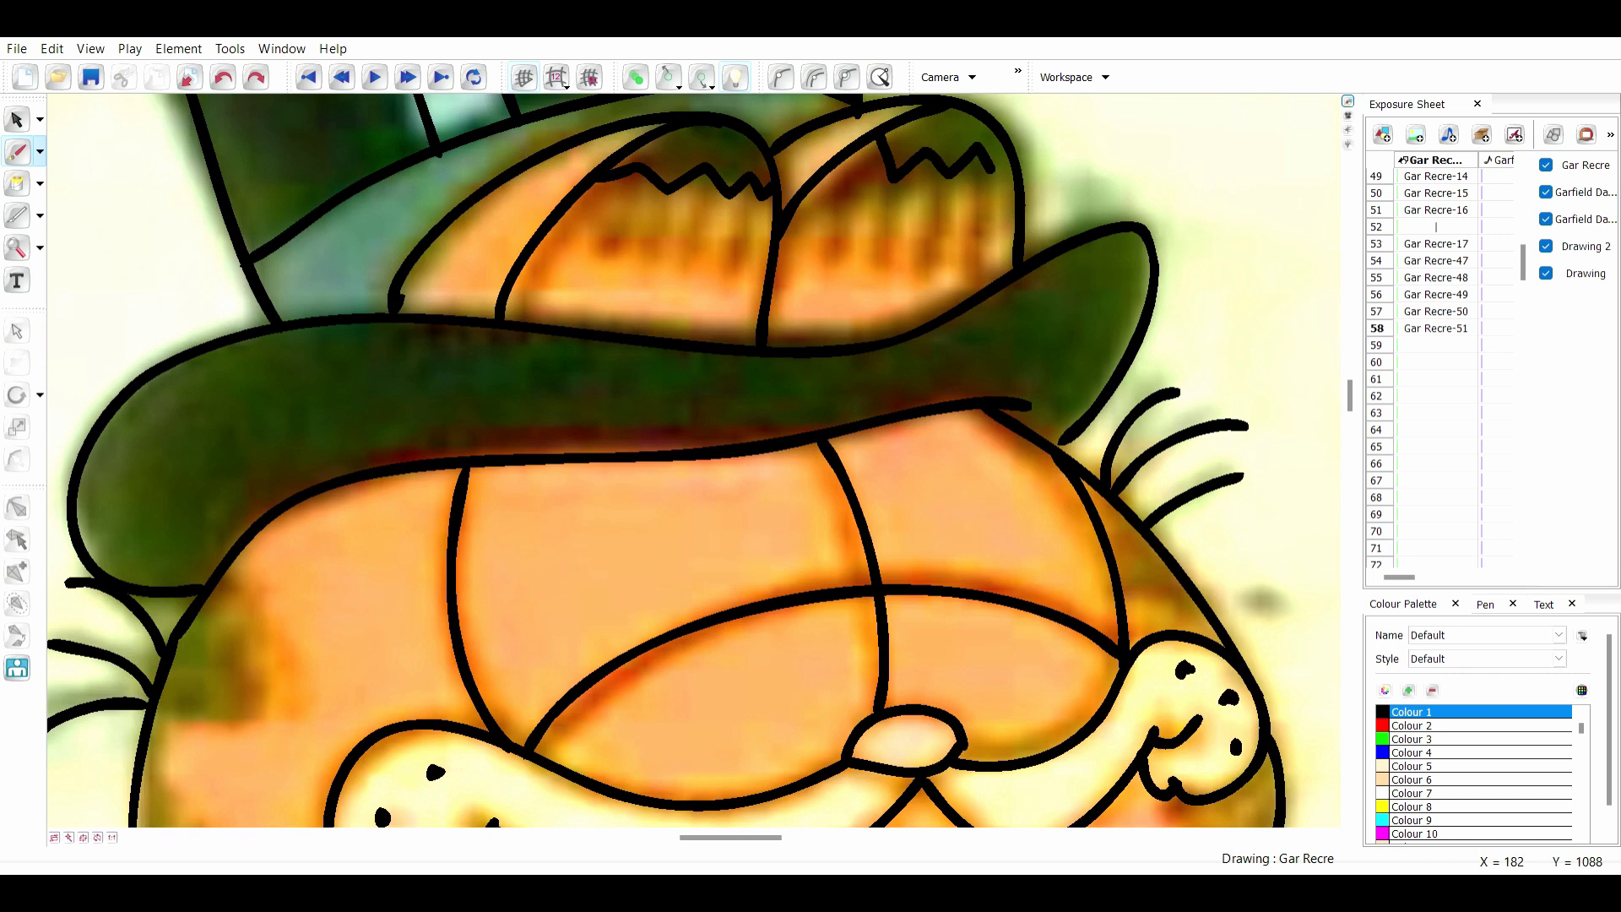
pyautogui.hotkey('ctrl', 'z')
pyautogui.scroll(-5, 283, 380)
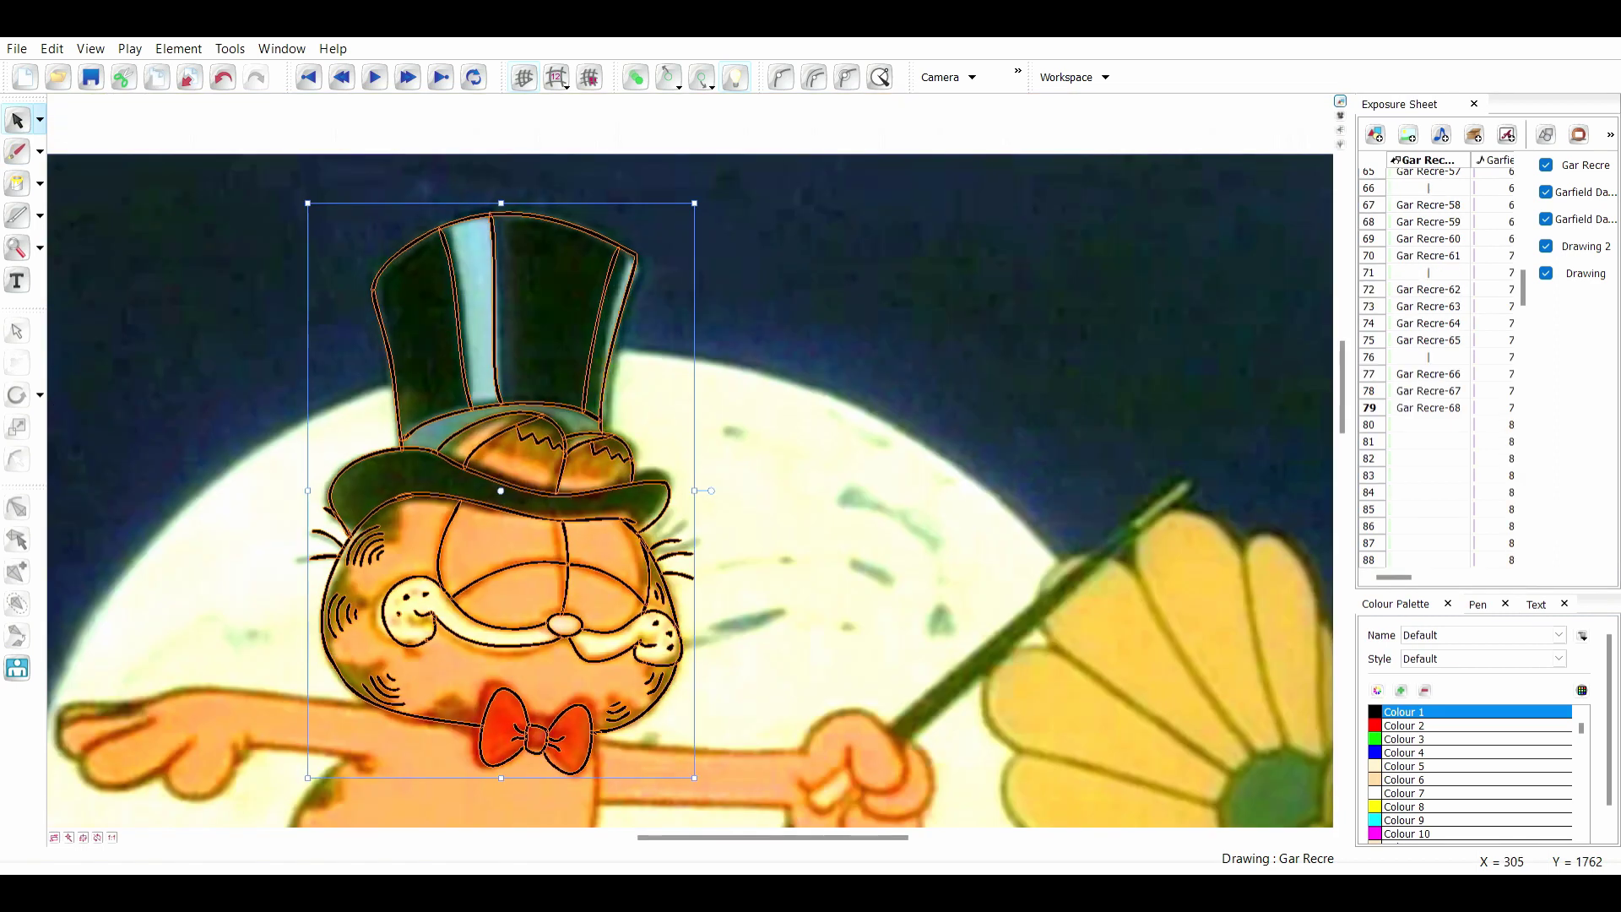
# - Nudge the selected head, hat and bow tie sideways on frame 79 and compare the drawing with the neighbouring frame
pyautogui.press('Right')
pyautogui.press('Right')
pyautogui.click(1428, 408)
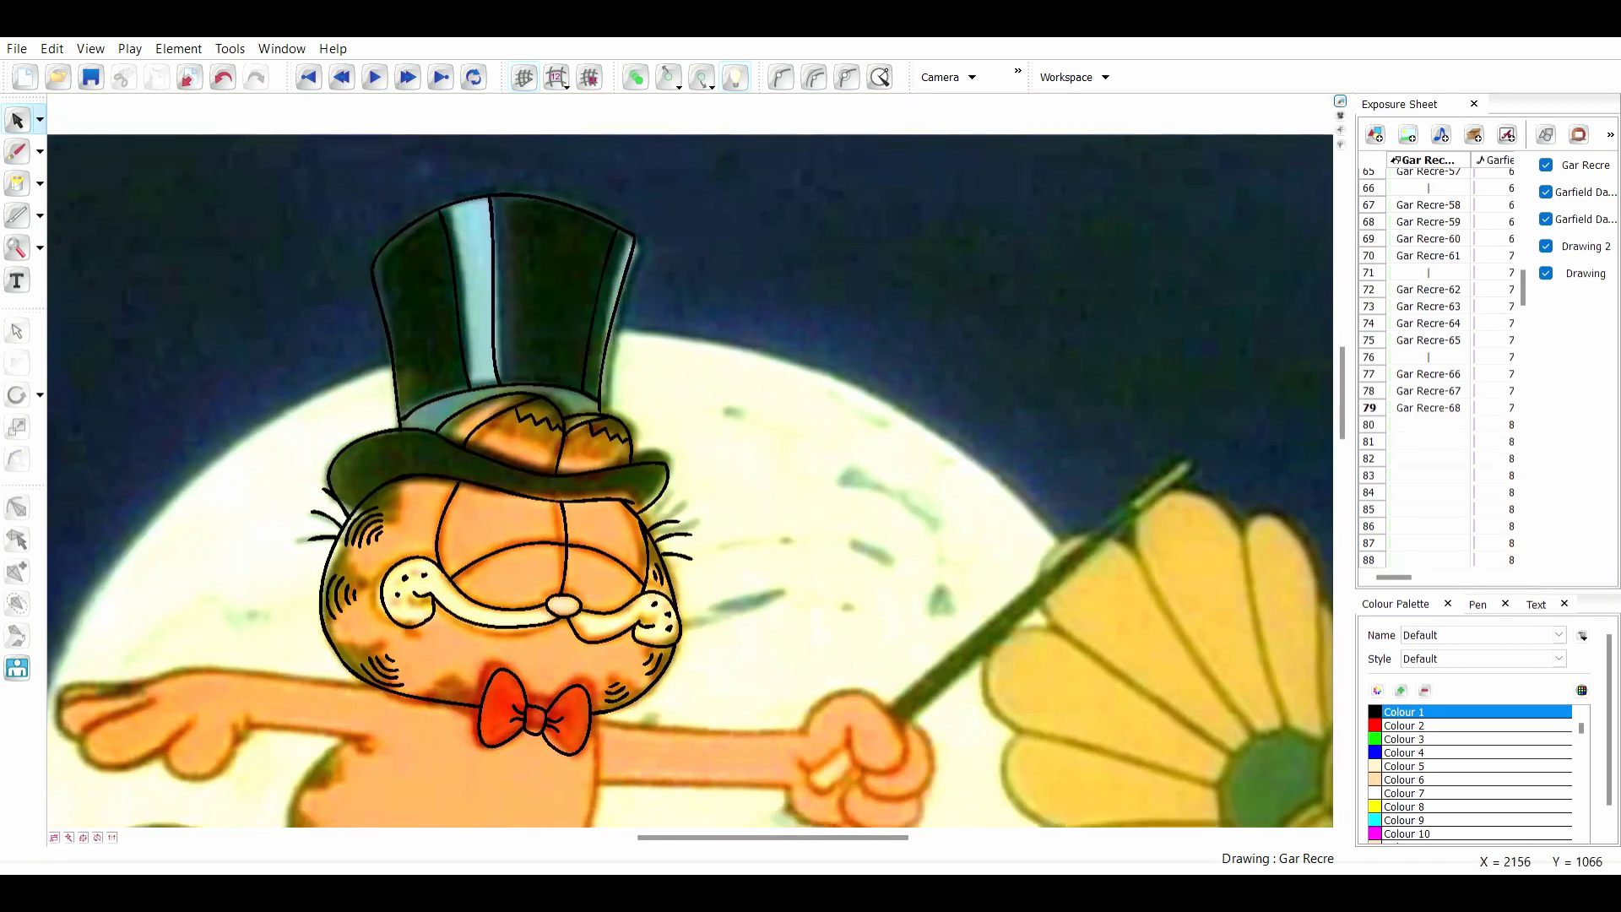
pyautogui.press('Up')
pyautogui.press('Down')
pyautogui.press('Up')
pyautogui.press('Down')
pyautogui.scroll(-4, 690, 461)
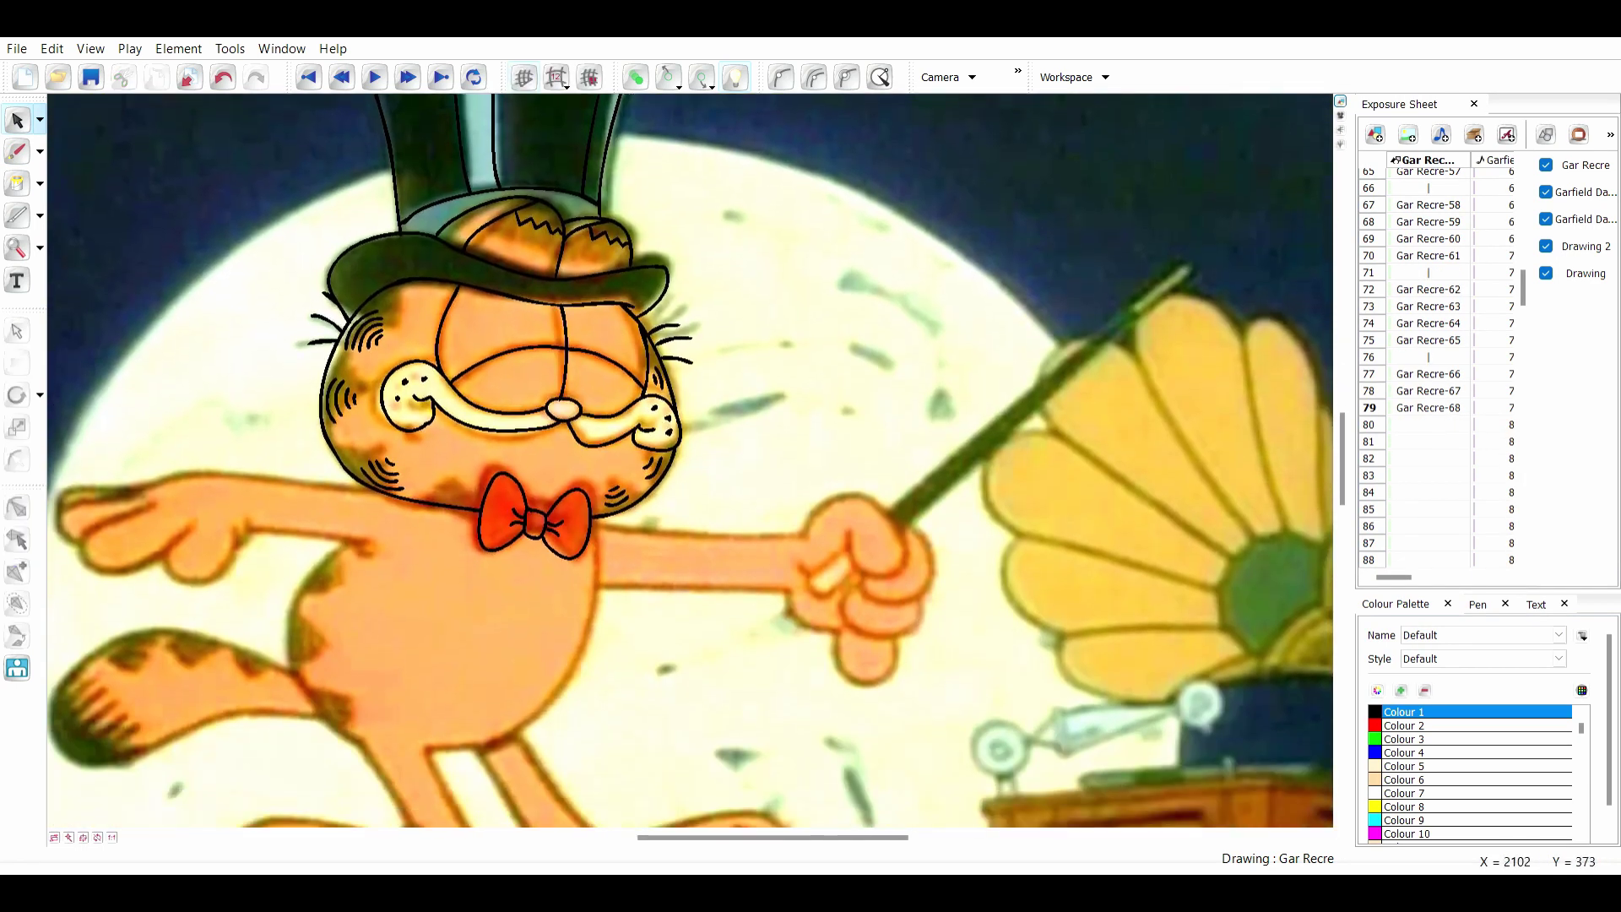
pyautogui.scroll(4, 690, 461)
# - Save the project and continue tracing the figure with the Brush on frame 79
pyautogui.click(90, 77)
pyautogui.click(18, 152)
pyautogui.moveTo(820, 448)
pyautogui.mouseDown()
pyautogui.moveTo(845, 305)
pyautogui.moveTo(740, 209)
pyautogui.moveTo(560, 328)
pyautogui.mouseUp()
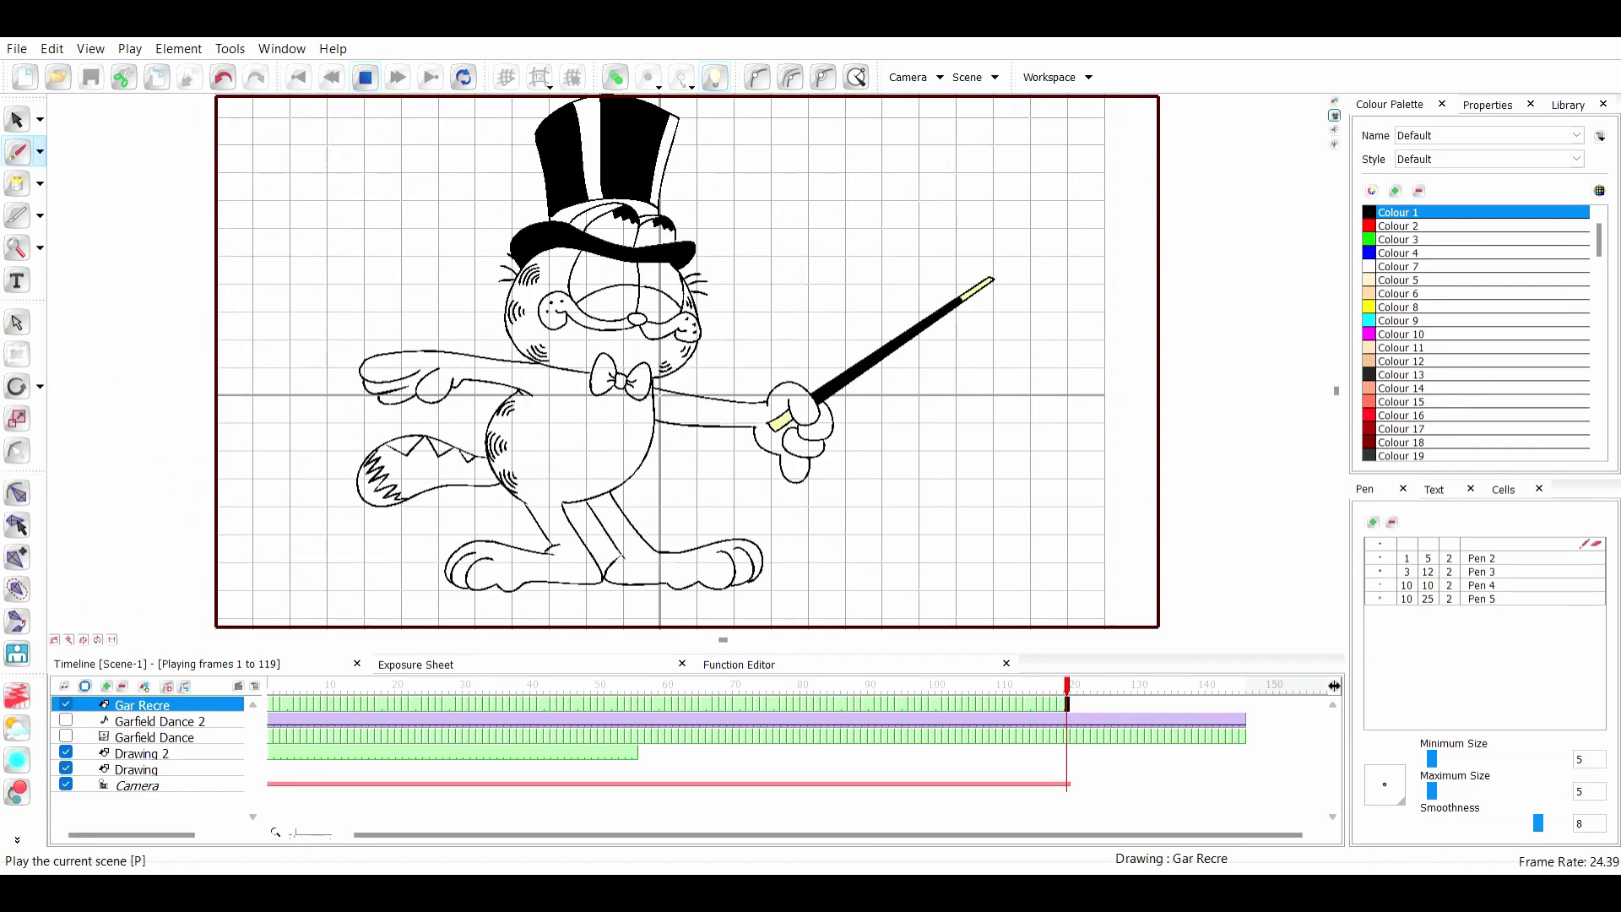
pyautogui.press('p')
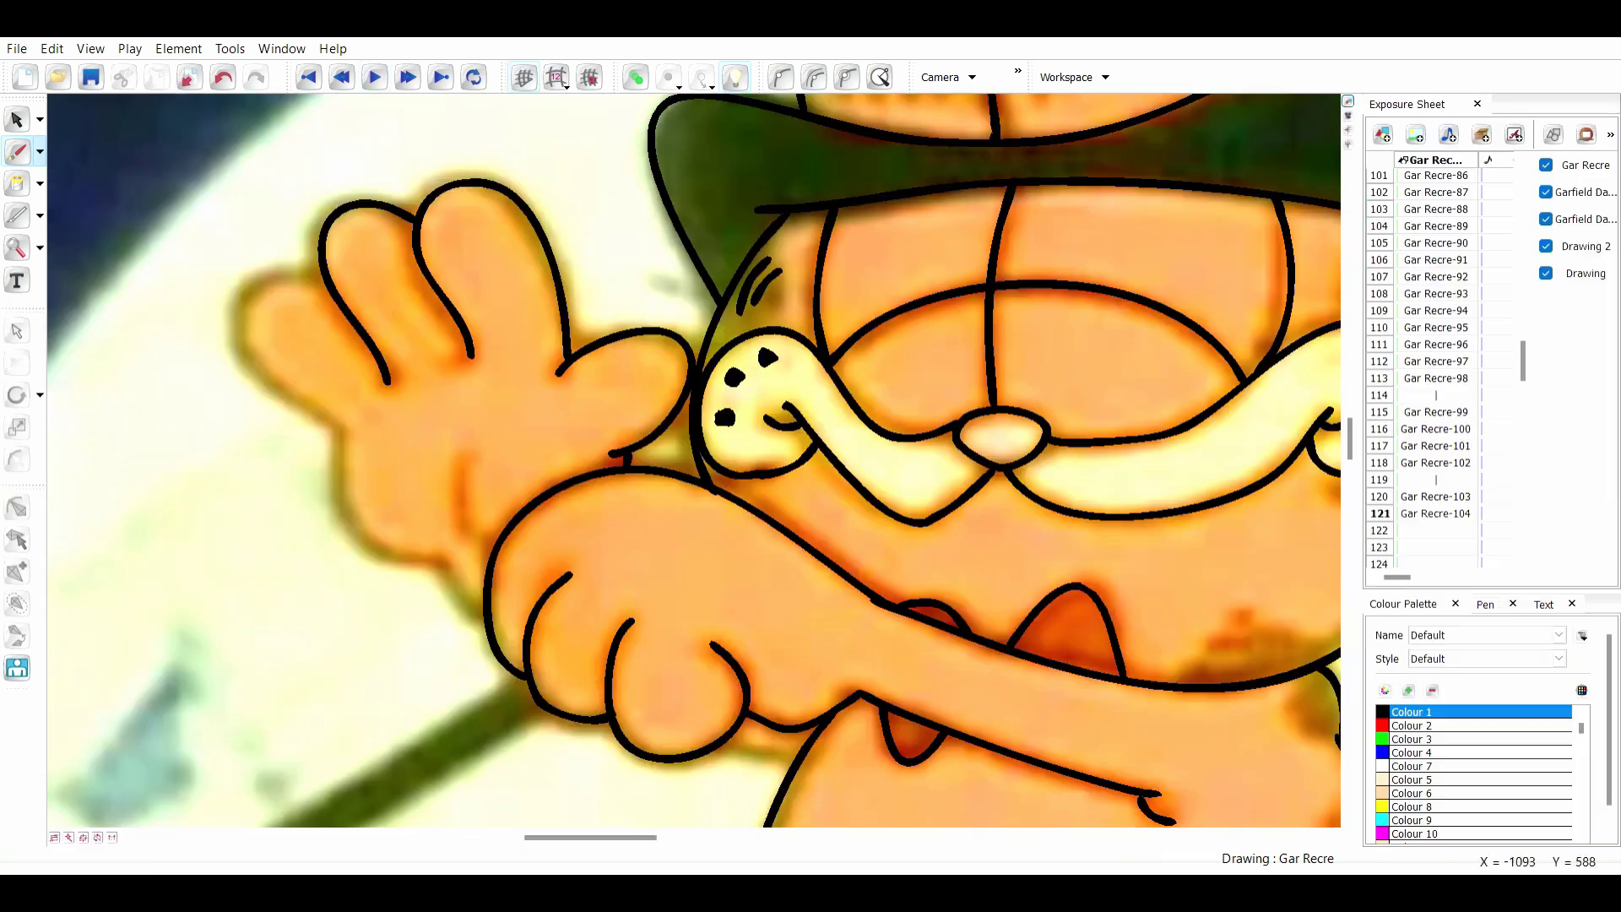
# - Trace the outer finger and the palm edge of the raised hand on frame 121
pyautogui.moveTo(283, 394)
pyautogui.mouseDown()
pyautogui.moveTo(343, 439)
pyautogui.moveTo(338, 490)
pyautogui.moveTo(448, 558)
pyautogui.mouseUp()
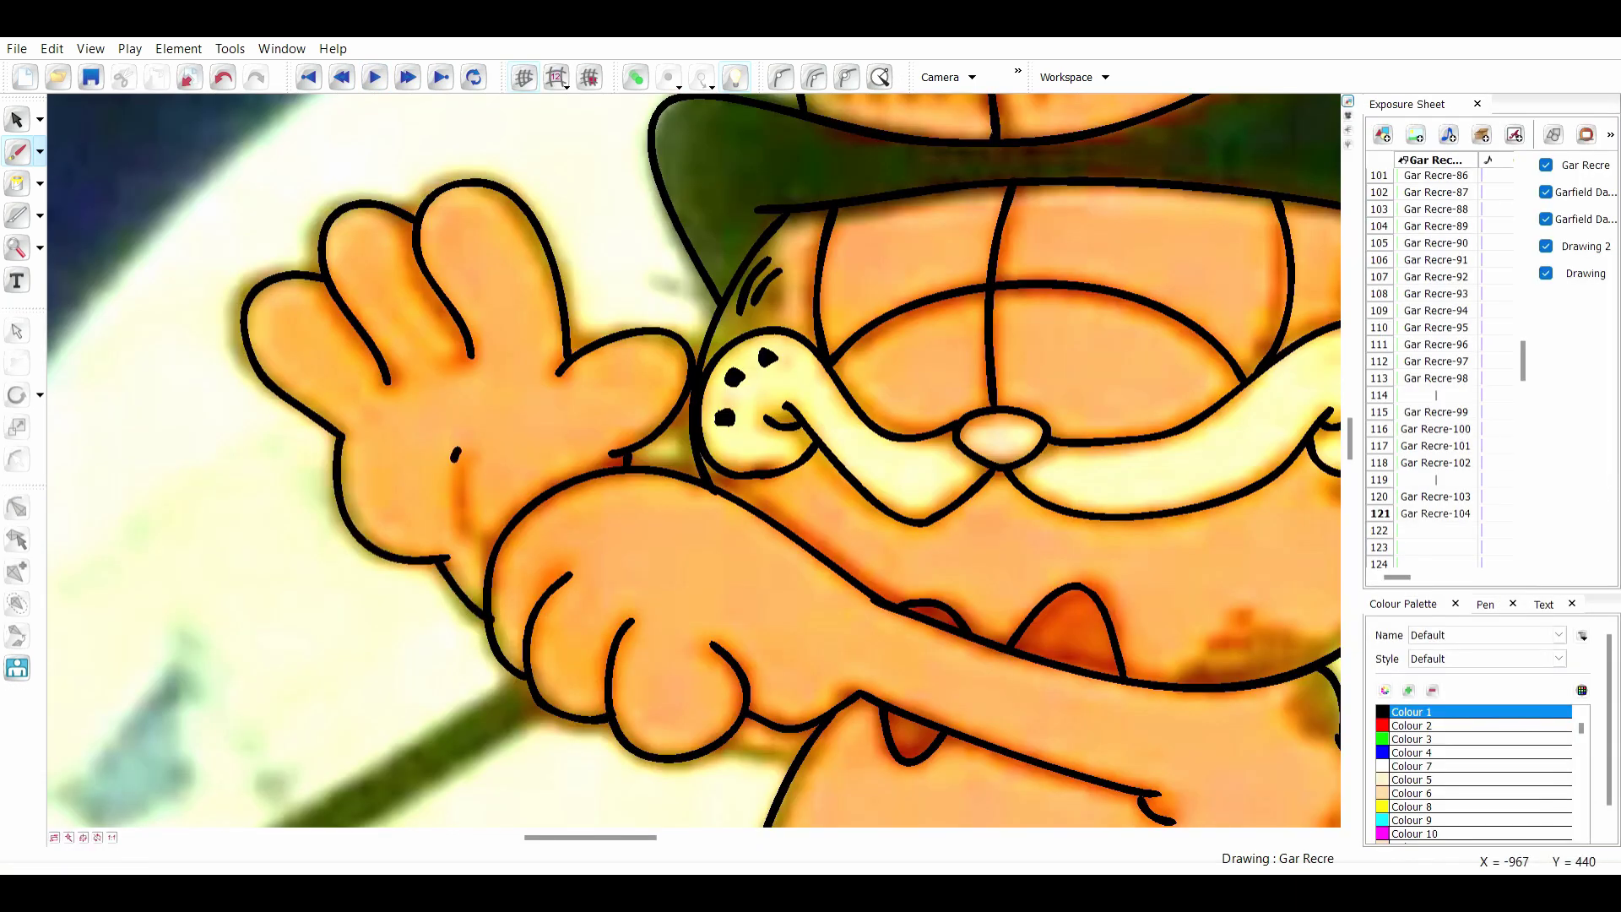
pyautogui.scroll(-3, 694, 461)
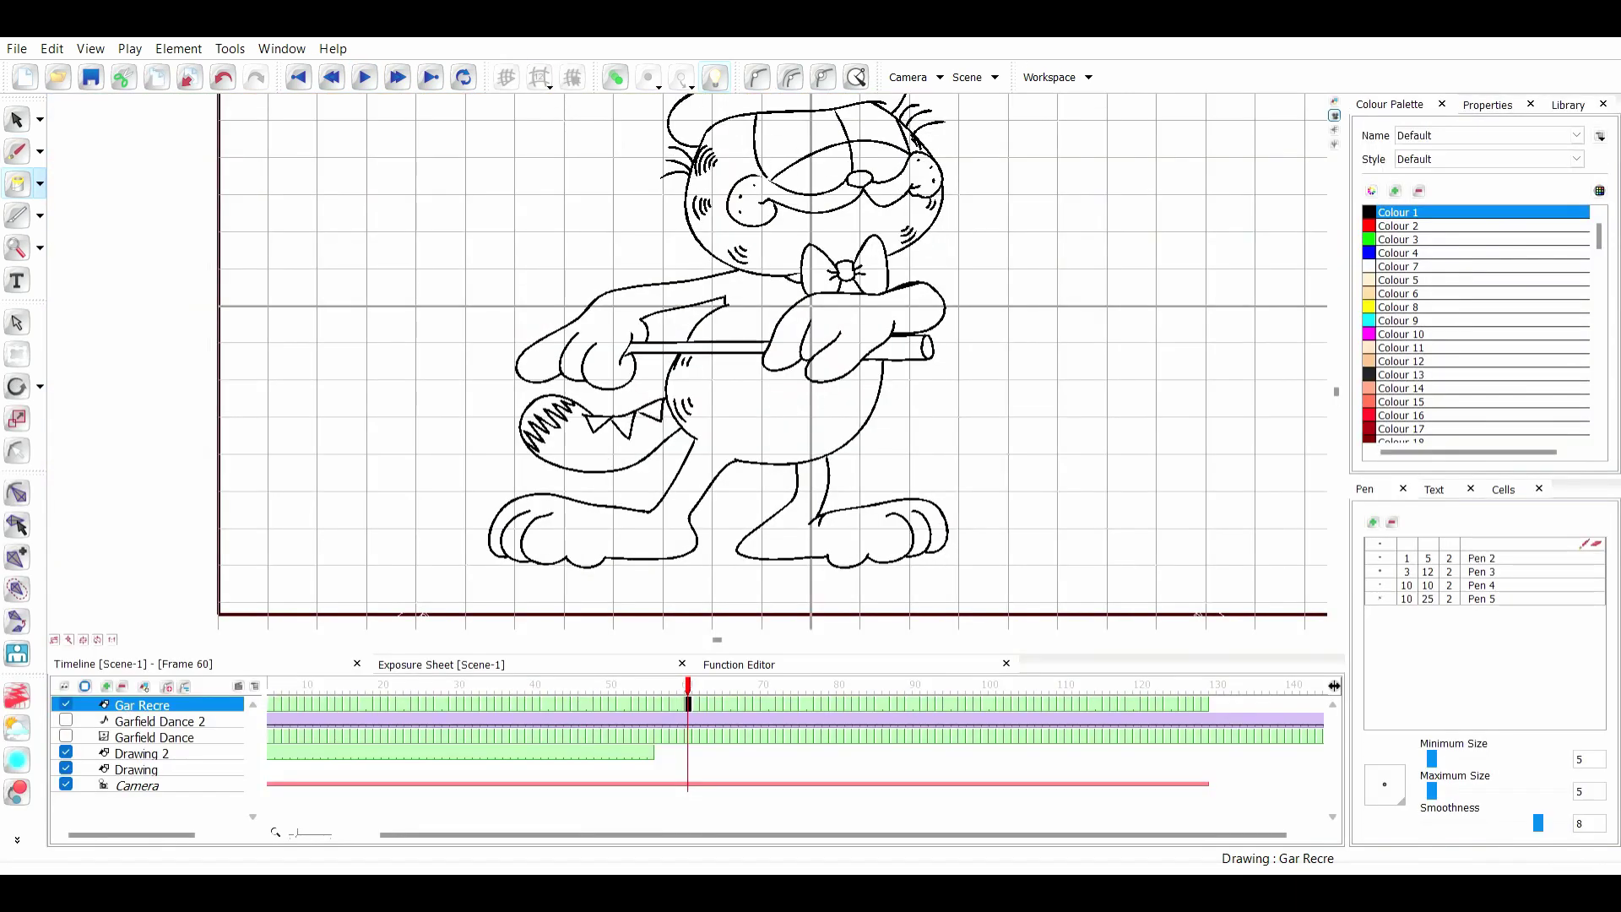
pyautogui.scroll(4, 688, 363)
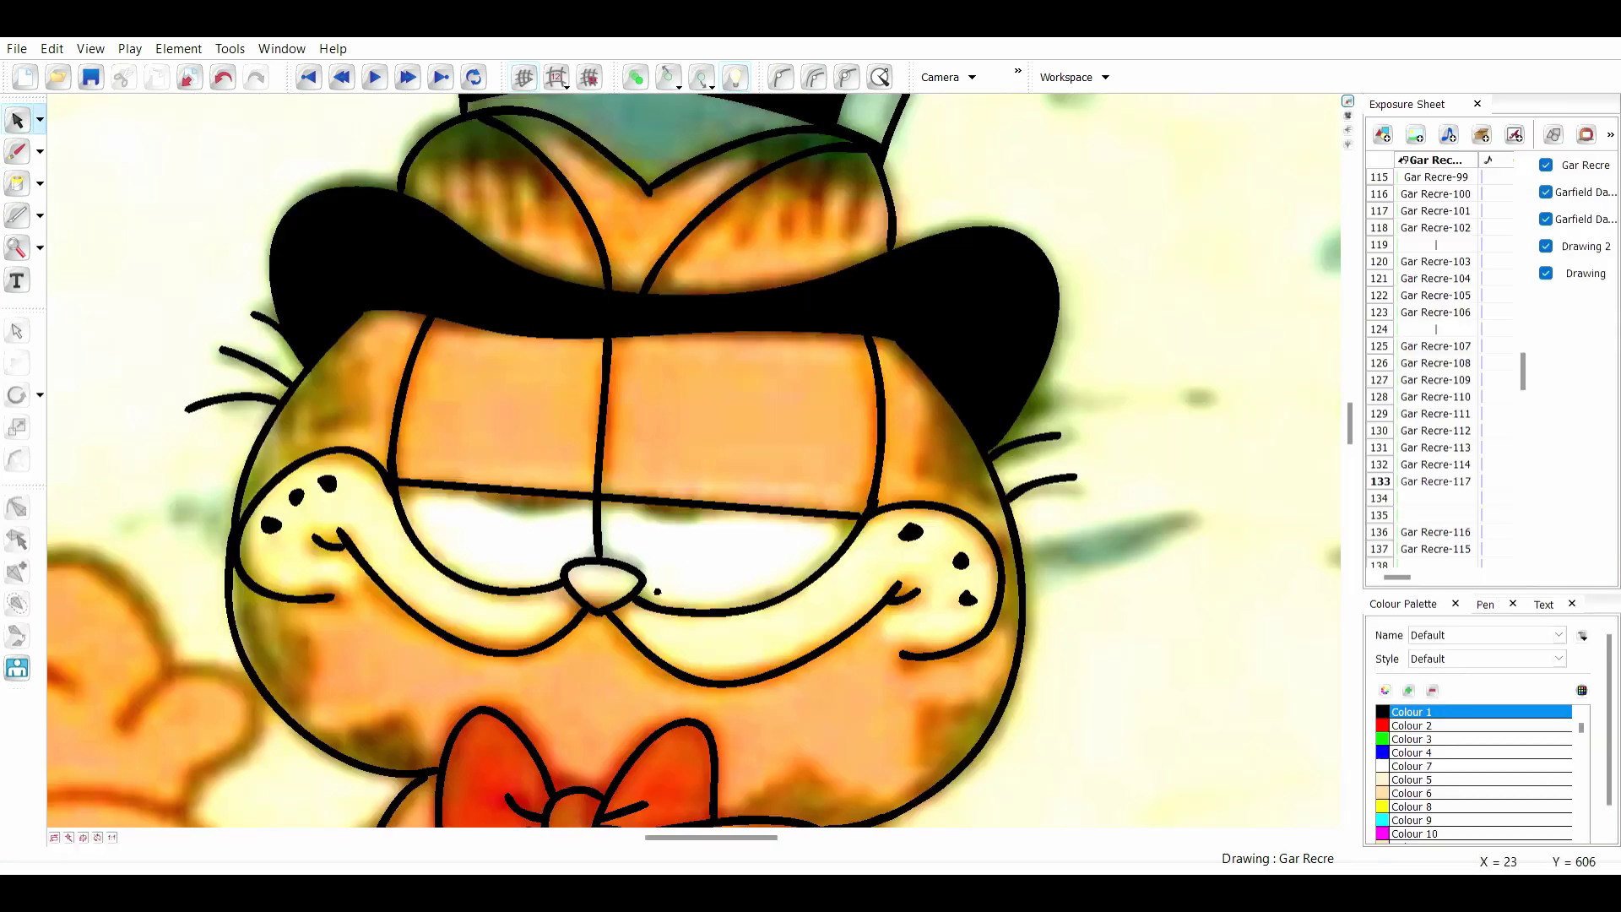
# - Draw the pupils under the eyelids and the jagged markings in both ears on frame 133
pyautogui.press('b')
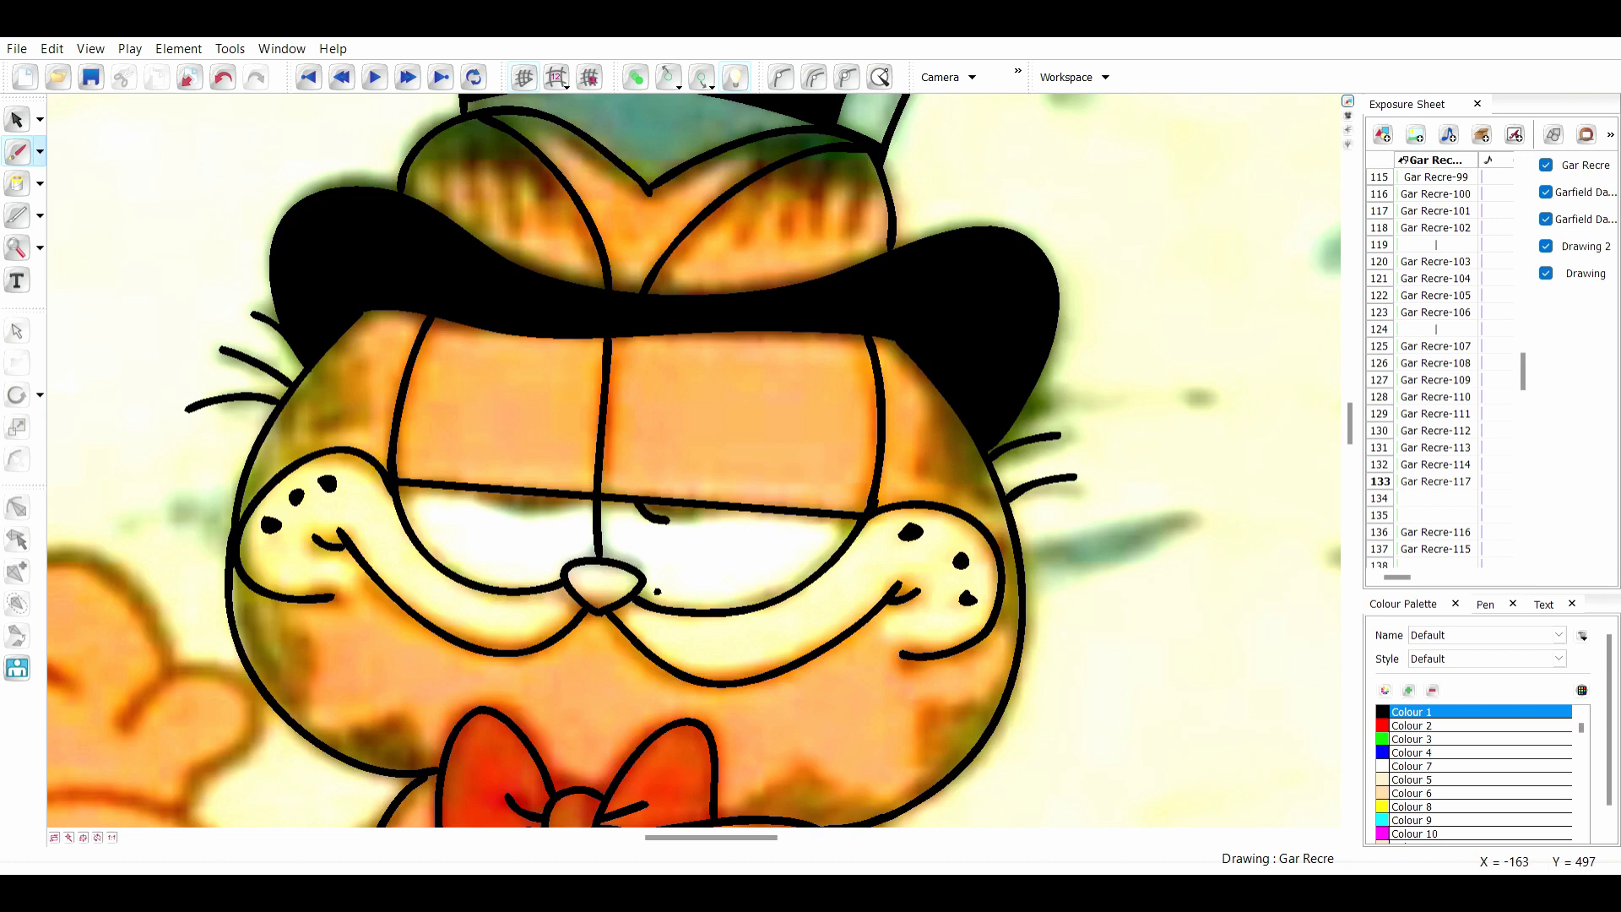
pyautogui.press(',')
pyautogui.press('.')
pyautogui.moveTo(743, 190); pyautogui.dragTo(747, 222)
pyautogui.hotkey('ctrl', 'z')
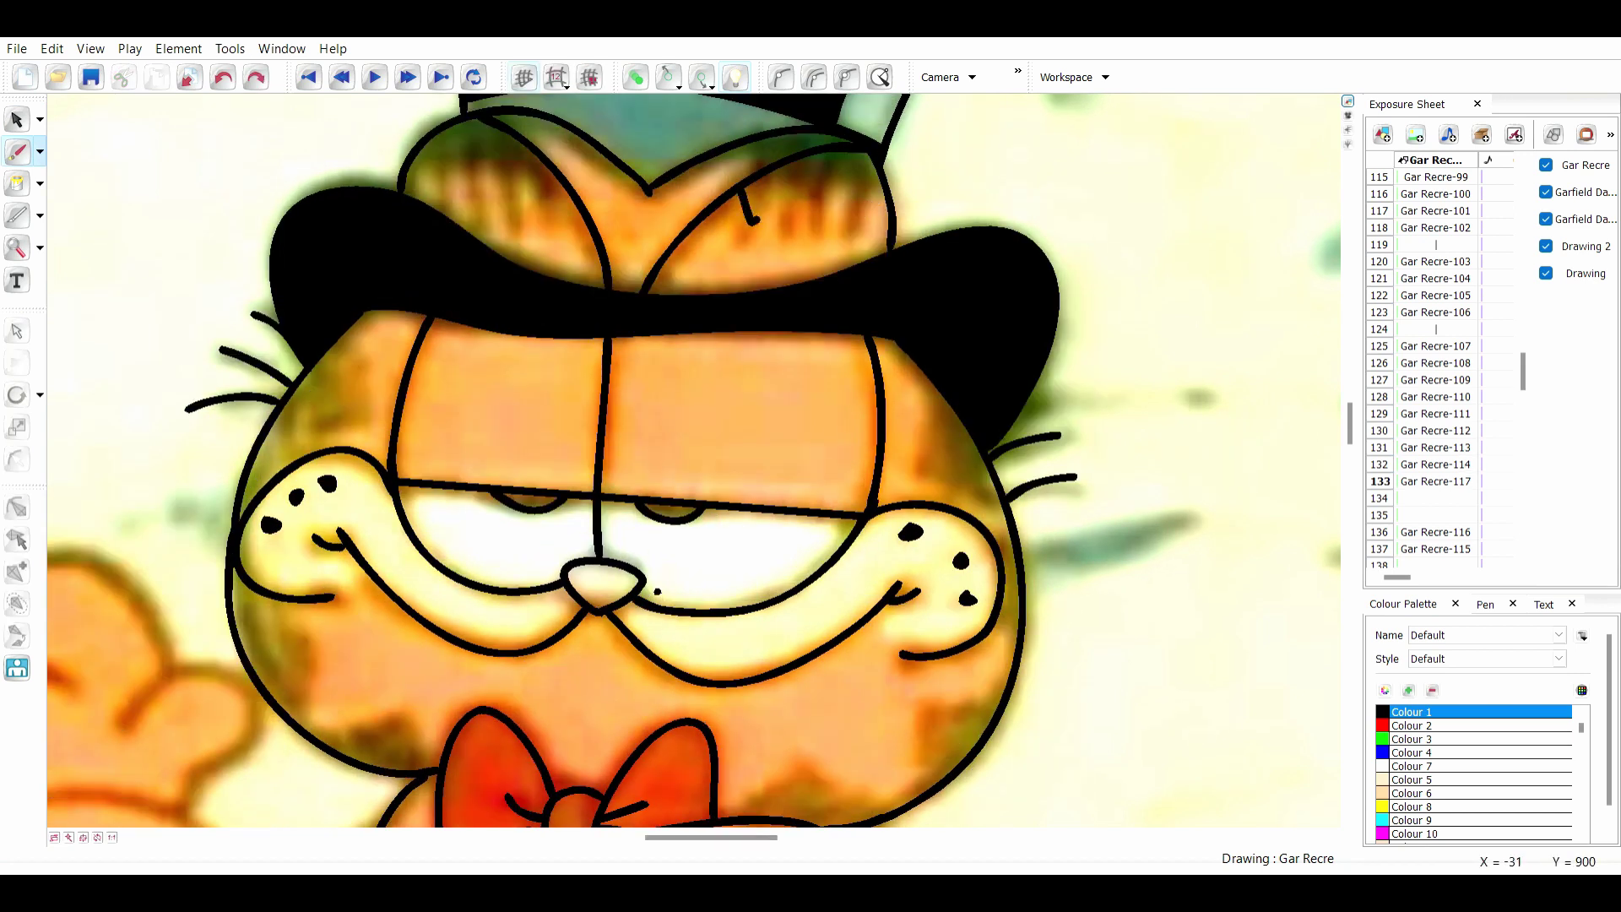
pyautogui.moveTo(553, 172); pyautogui.dragTo(480, 179)
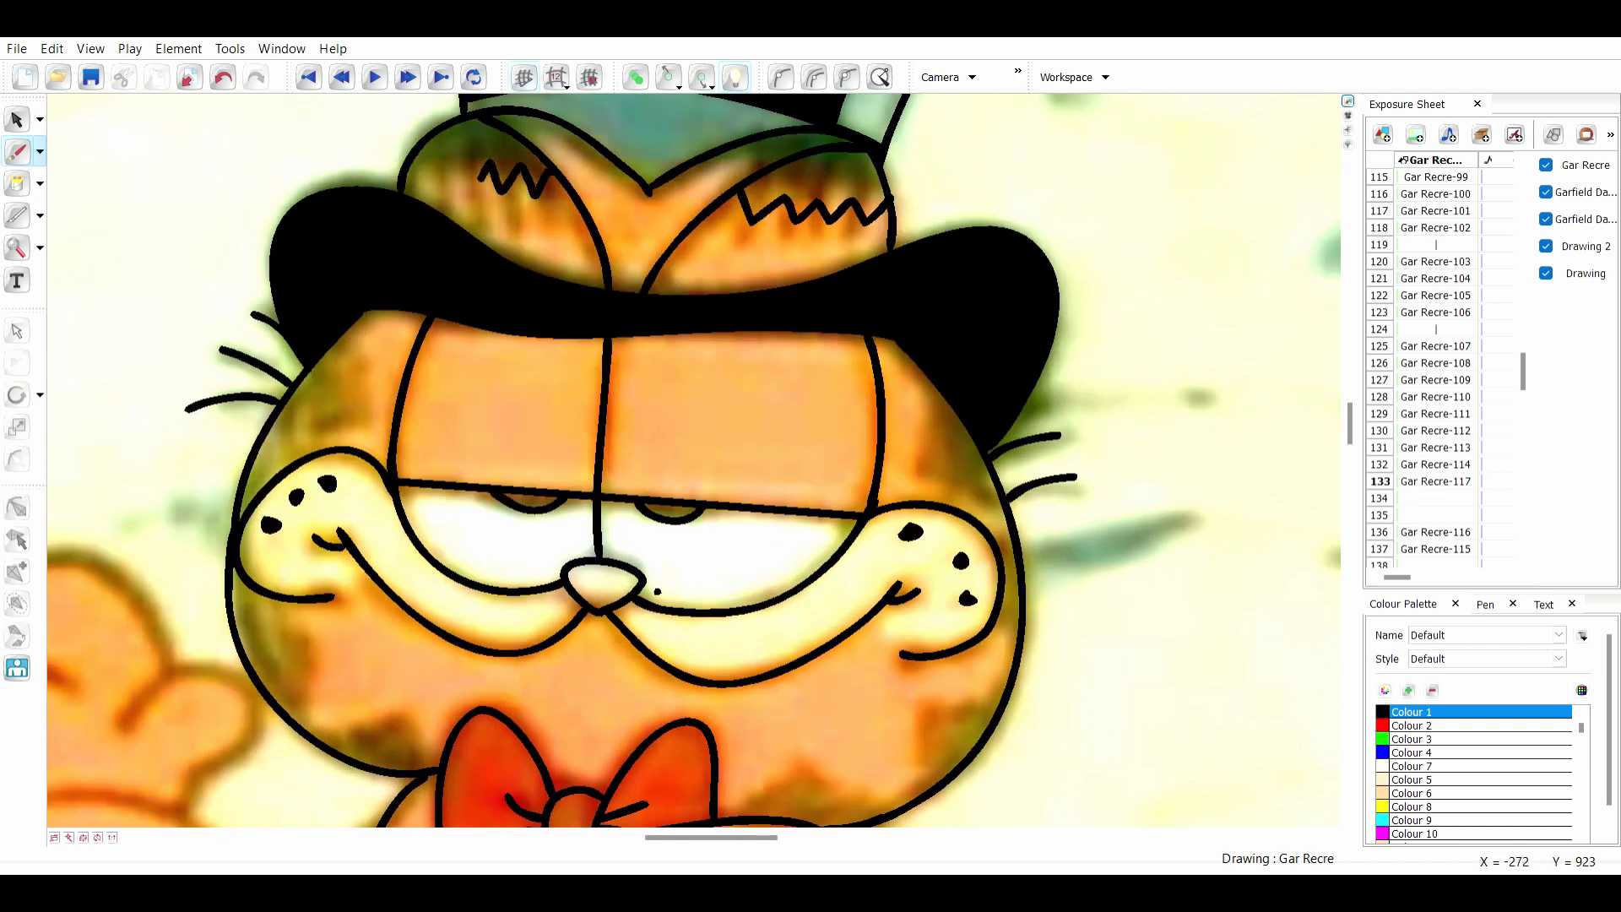
# - Fill the tips of both ears above the jagged markings with Colour 1 on frame 133
pyautogui.hotkey('alt', 'i')
pyautogui.click(482, 152)
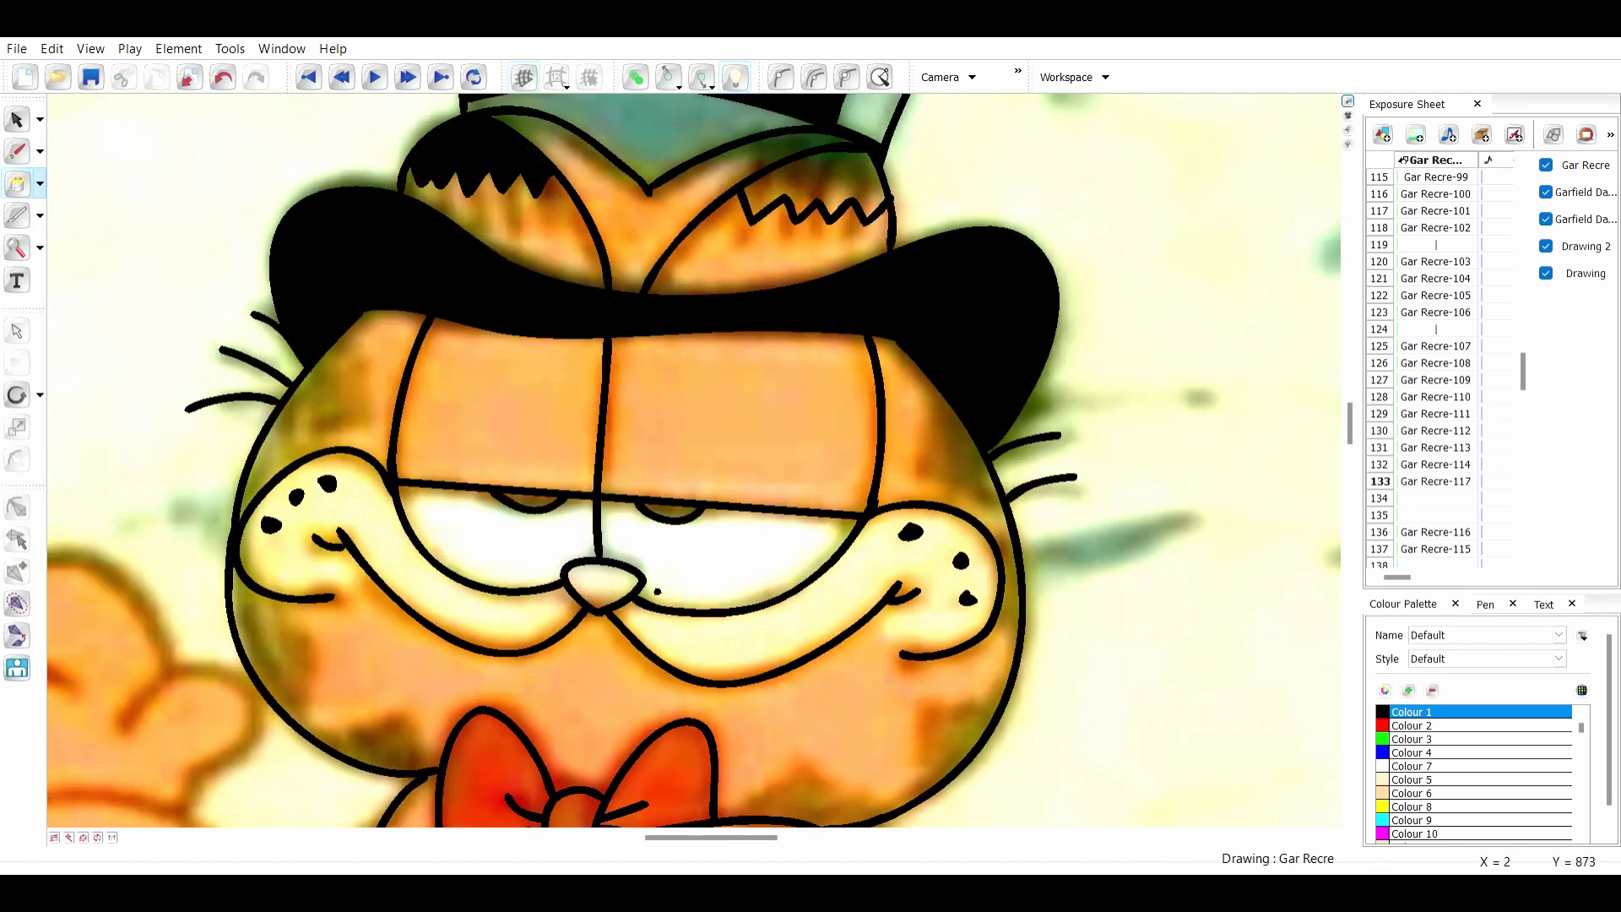
pyautogui.click(823, 179)
pyautogui.press(',')
pyautogui.press('.')
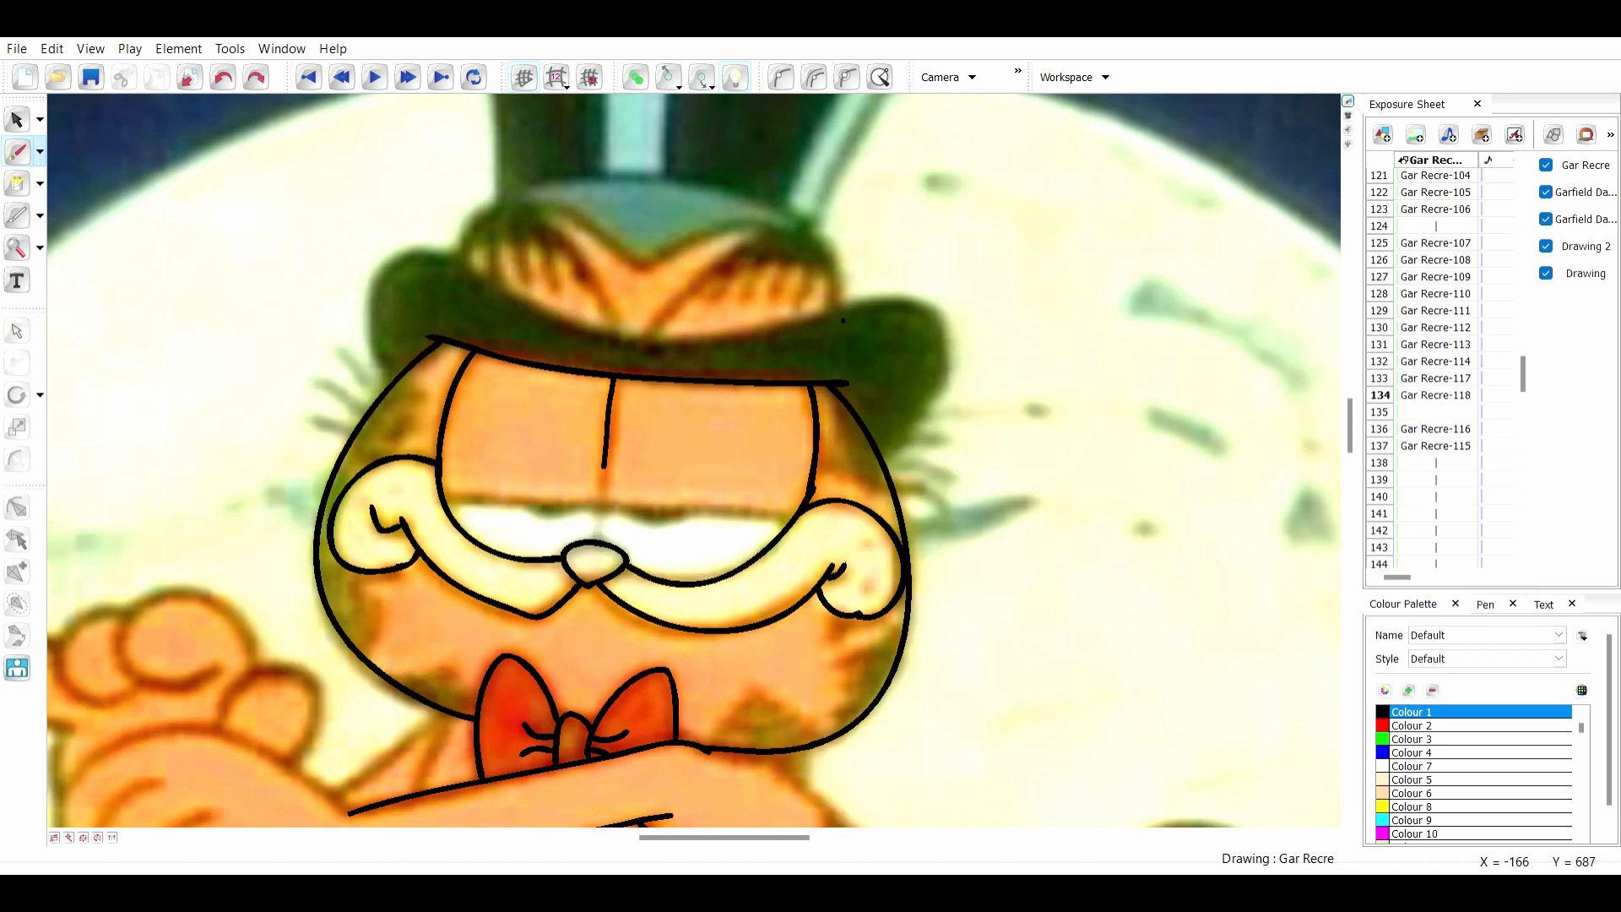
# - Redraw the vertical line between the eyes down to the nose and trace the finger behind the fist on frame 134
pyautogui.hotkey('ctrl', 'z')
pyautogui.moveTo(605, 443); pyautogui.dragTo(614, 380)
pyautogui.moveTo(606, 488); pyautogui.dragTo(598, 541)
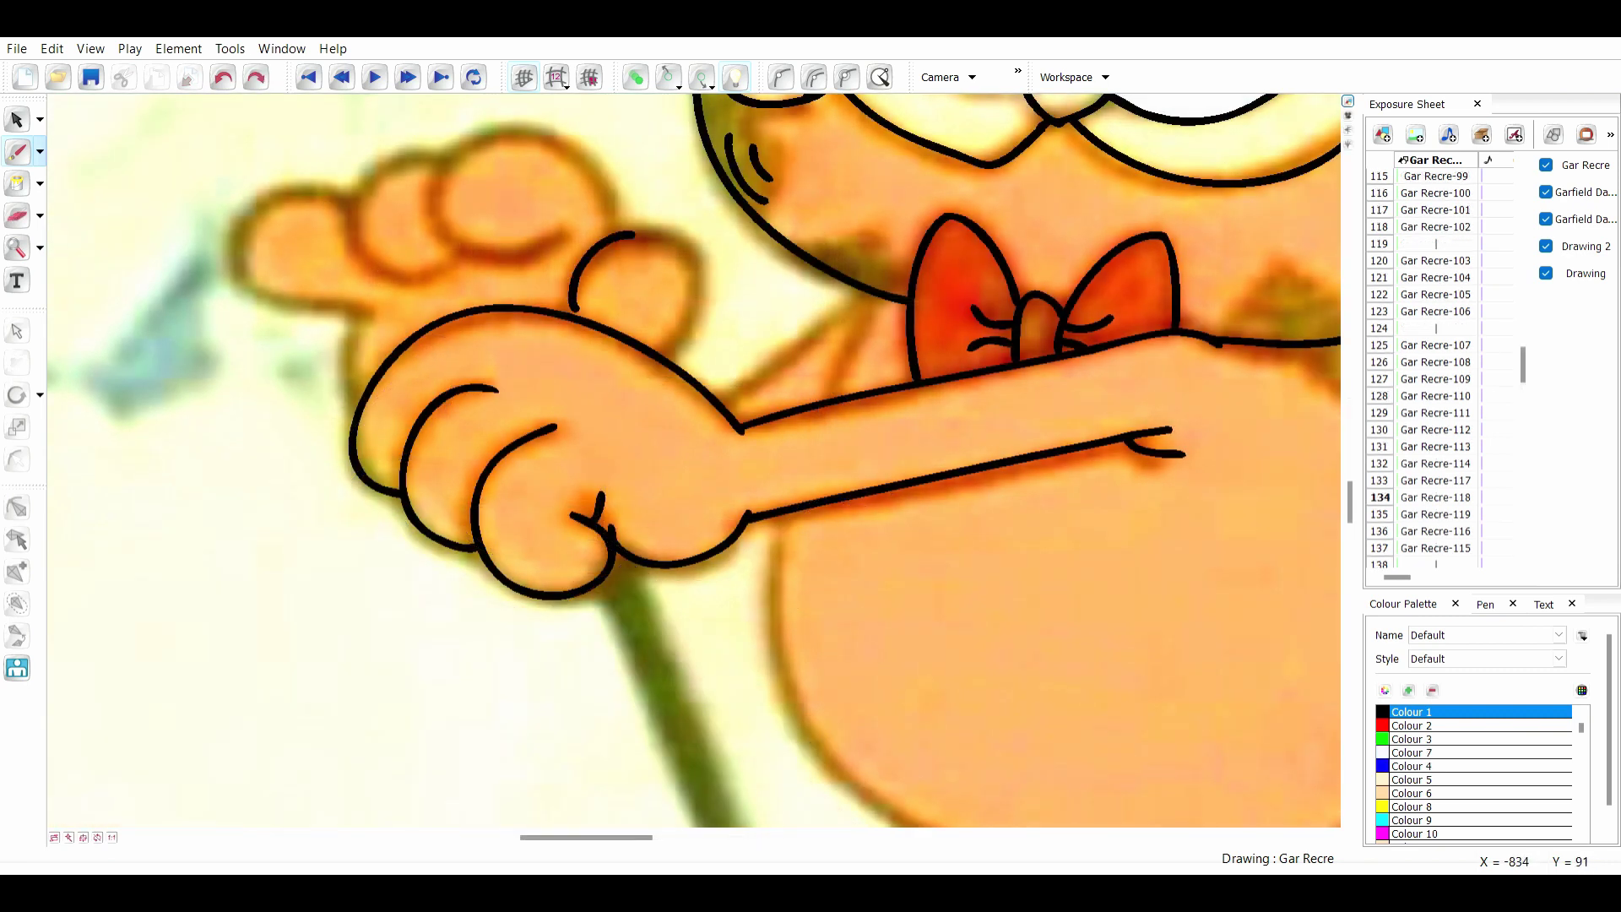
pyautogui.moveTo(575, 306); pyautogui.dragTo(577, 310)
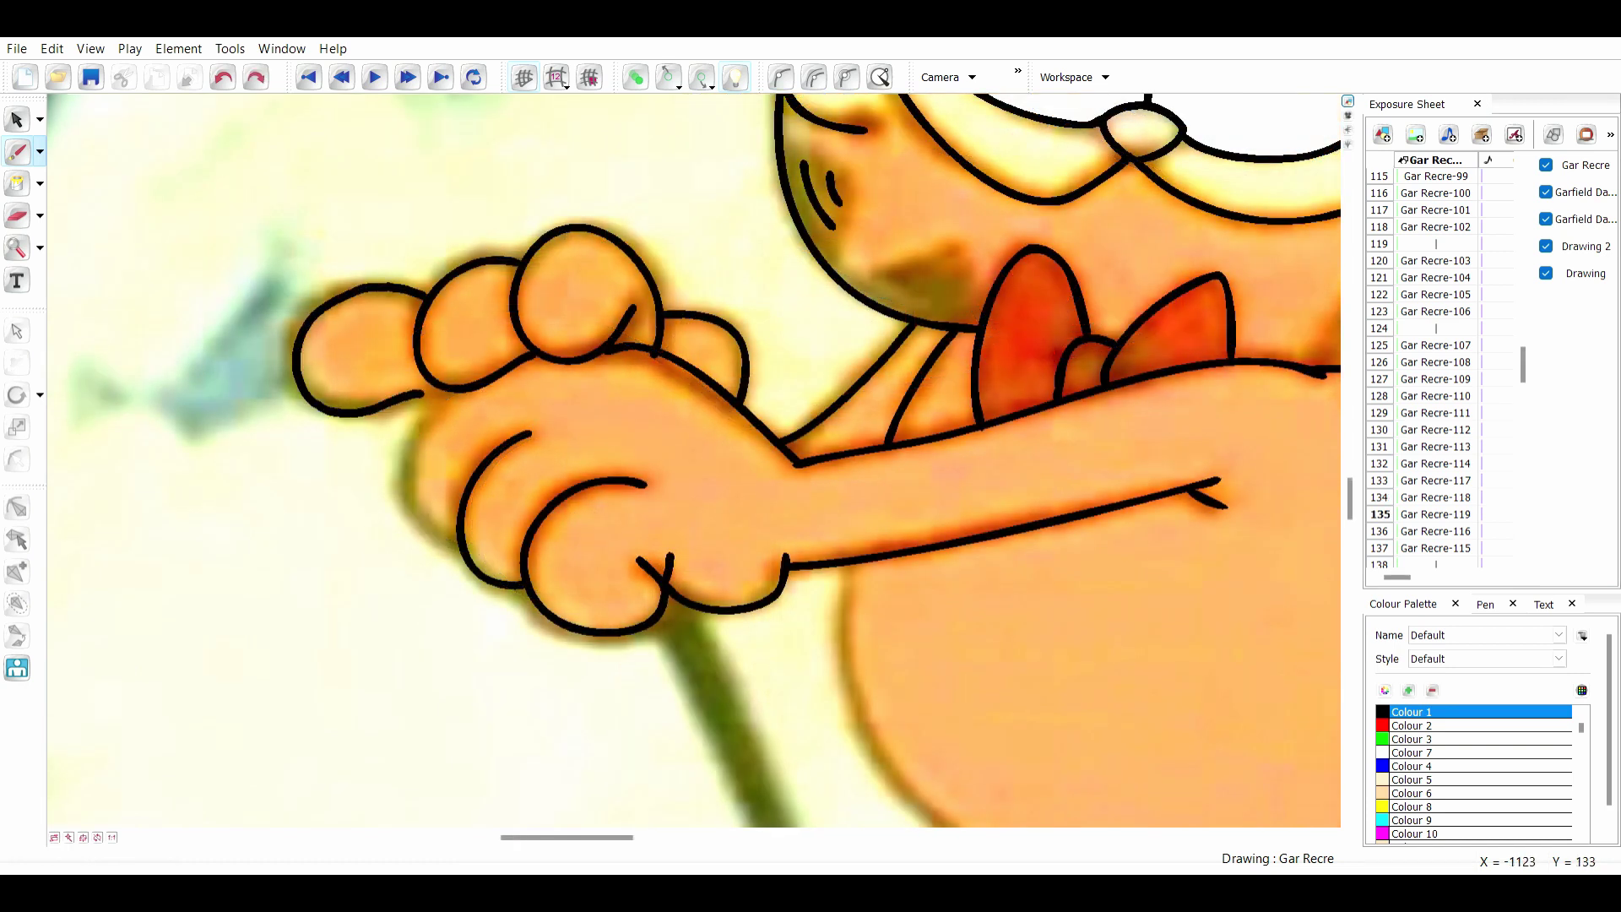
# - Retrace the outermost finger of the rear hand on frame 135, undoing the unsatisfactory strokes
pyautogui.hotkey('ctrl', 'z')
pyautogui.moveTo(424, 302); pyautogui.dragTo(418, 299)
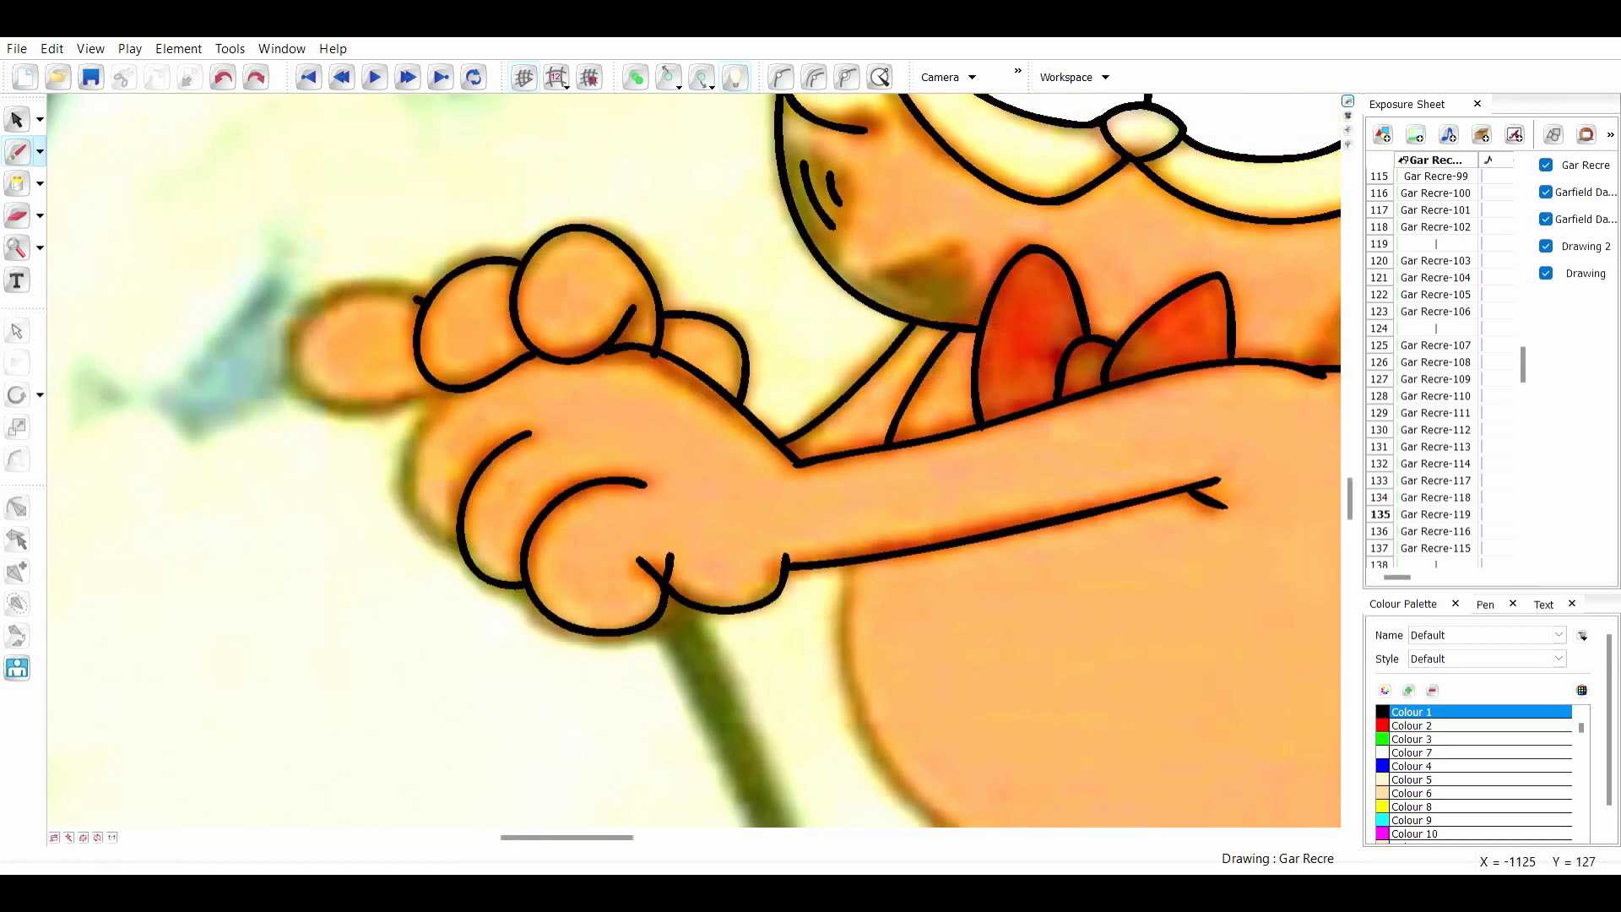
pyautogui.moveTo(313, 399); pyautogui.dragTo(430, 394)
pyautogui.hotkey('ctrl', 'z')
pyautogui.moveTo(428, 295); pyautogui.dragTo(354, 292)
pyautogui.moveTo(408, 394); pyautogui.dragTo(440, 387)
pyautogui.hotkey('ctrl', 'z')
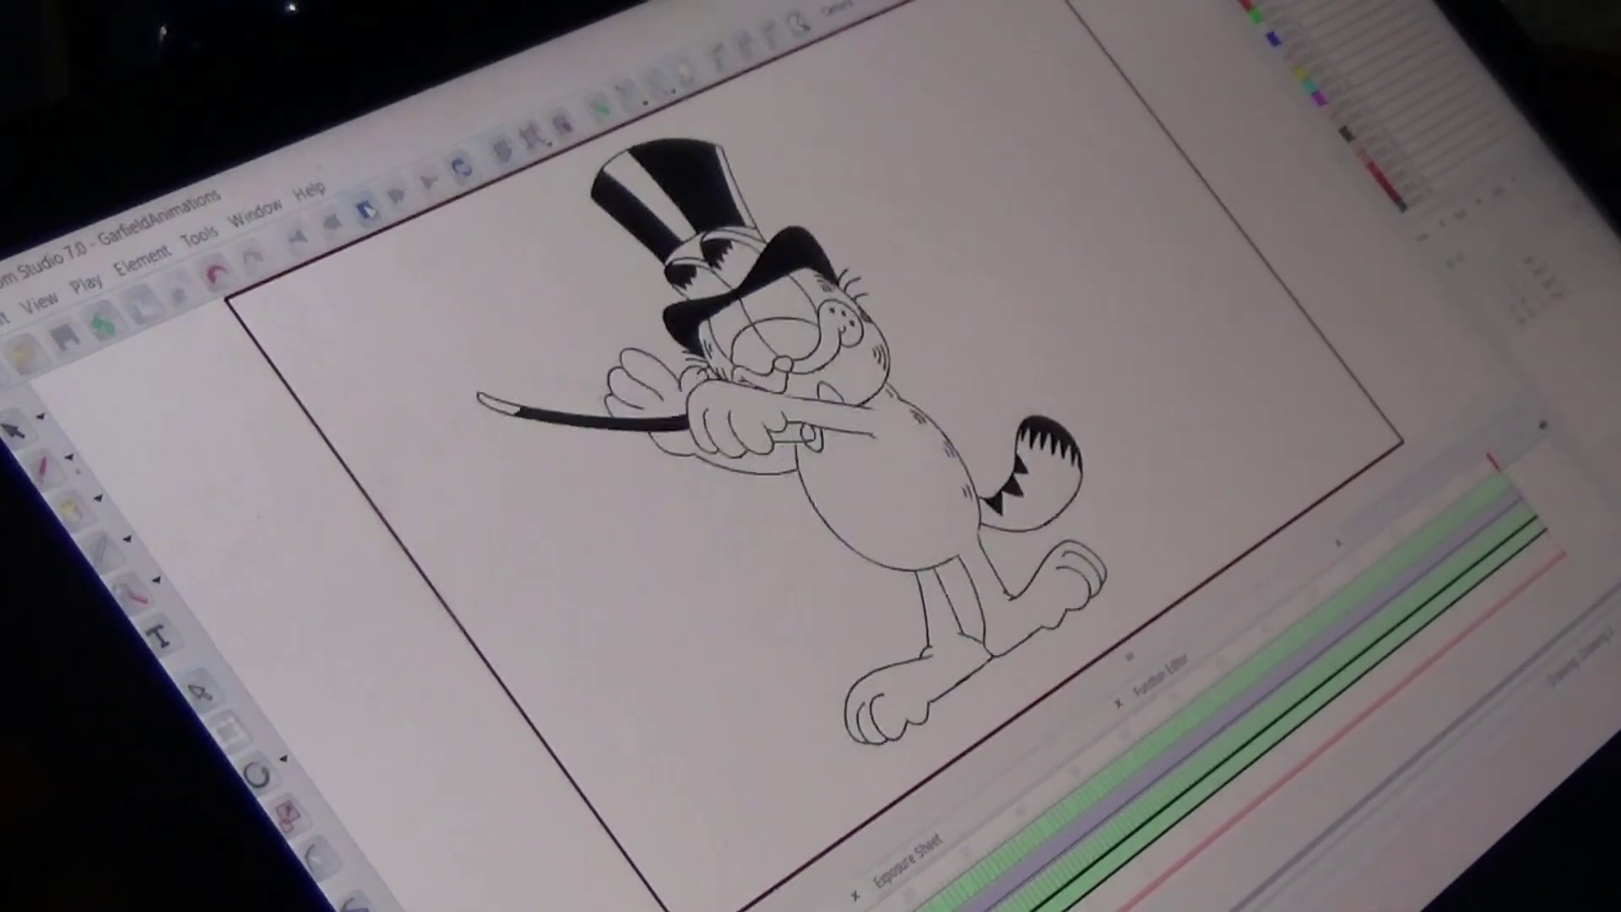
pyautogui.click(367, 210)
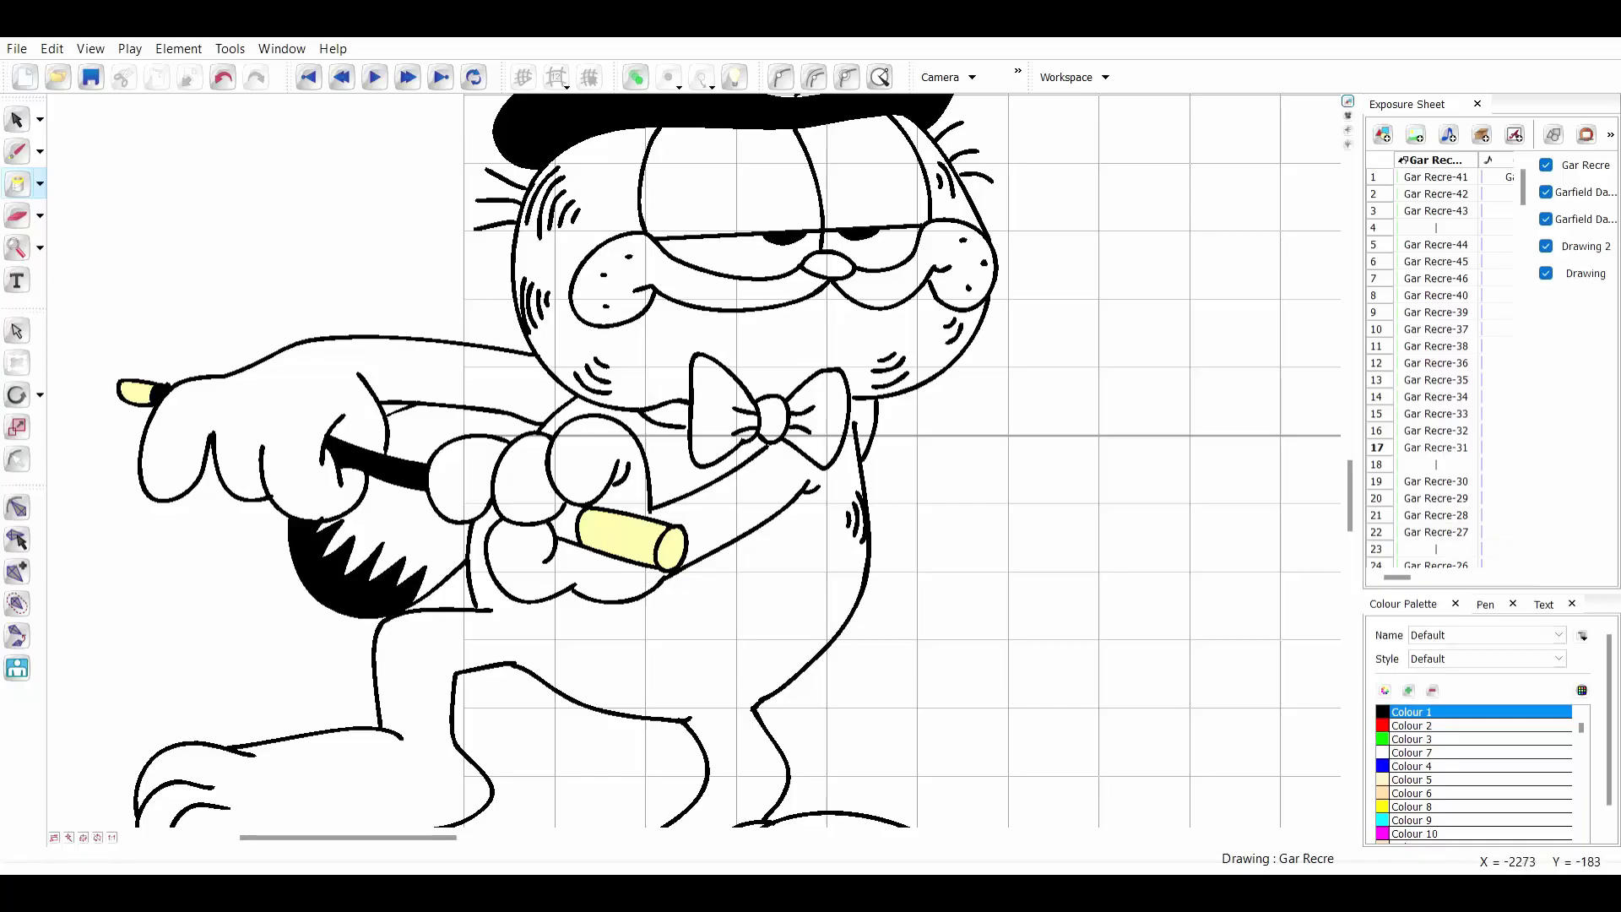
# - Fill the wand section between the fingers and the yellow tip with Colour 1 on frame 17
pyautogui.scroll(2, 694, 506)
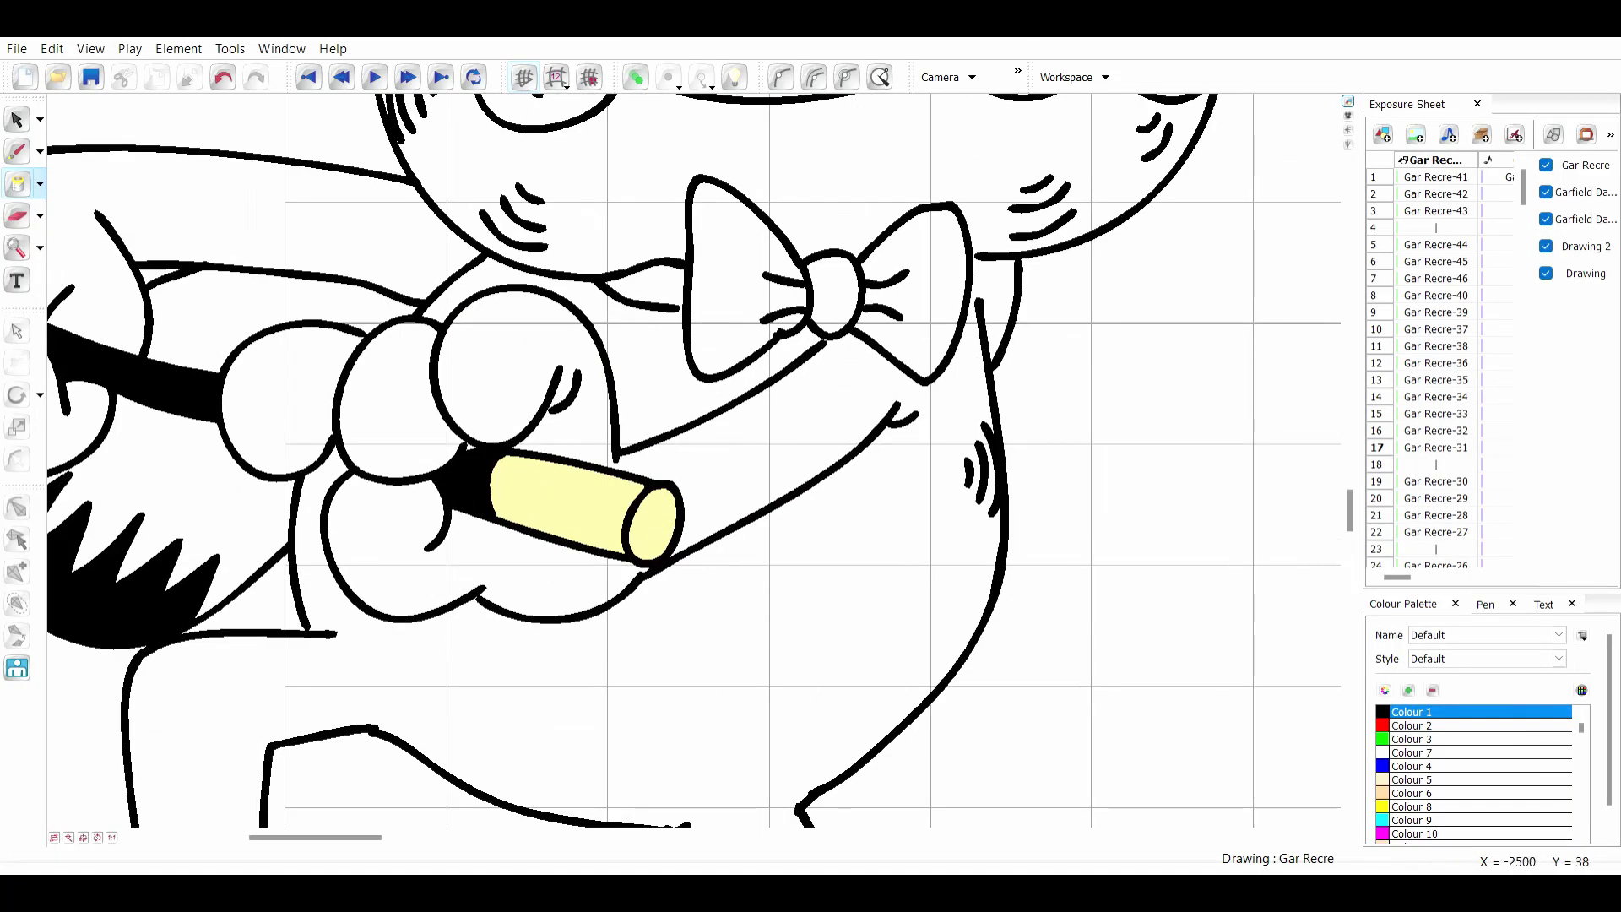
pyautogui.click(17, 151)
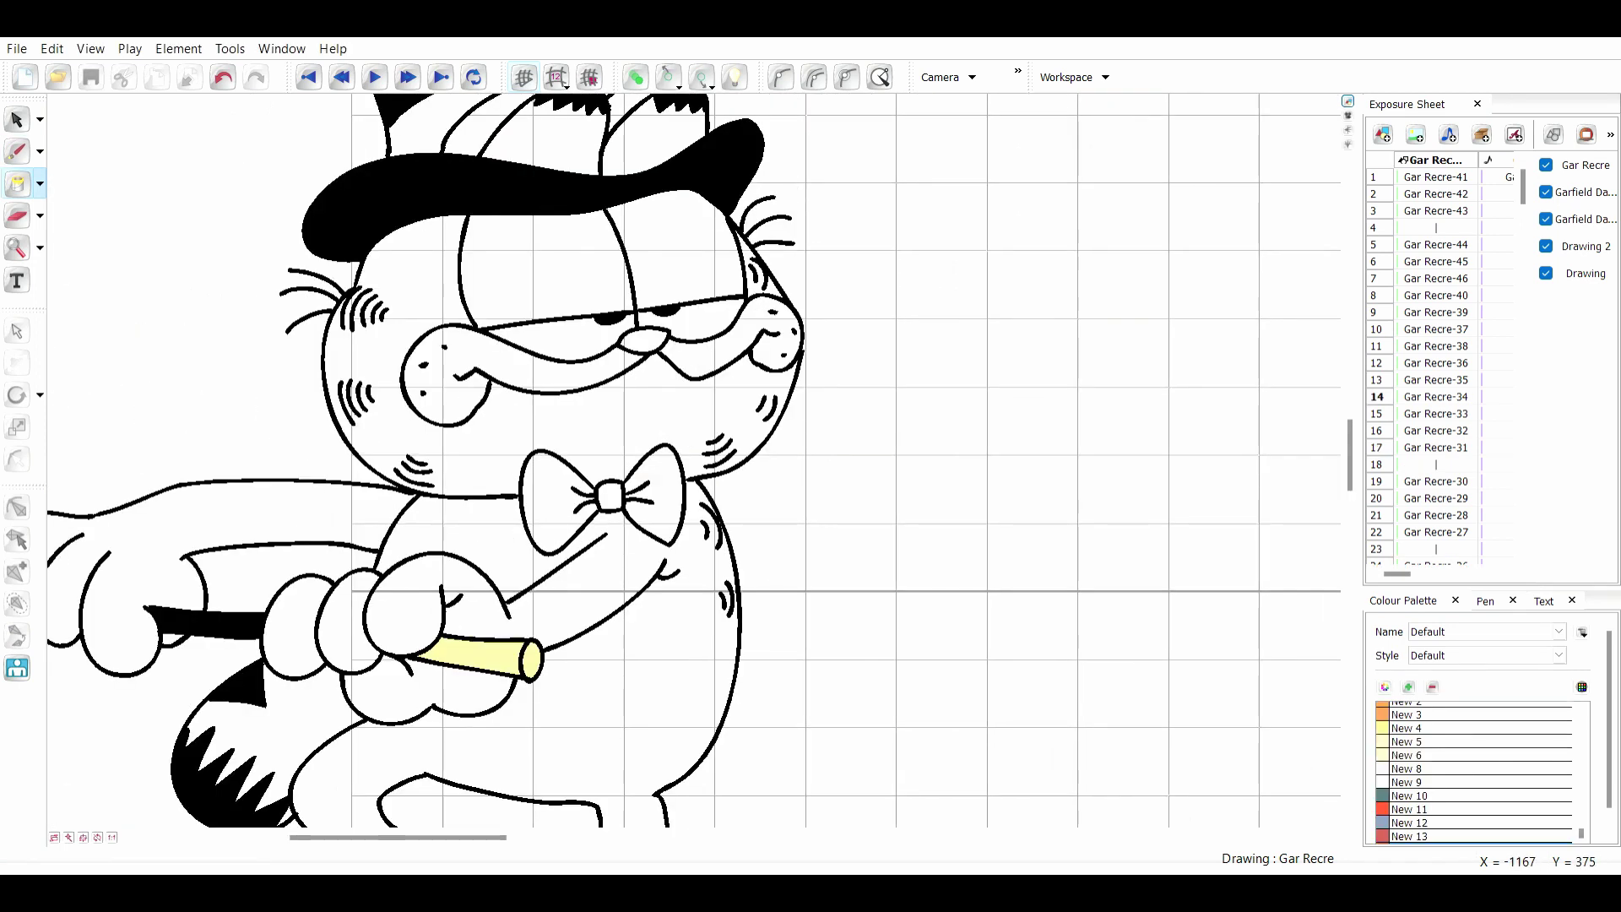
# - Fill both lobes and the knot of the bow tie with red-orange on frame 14
pyautogui.click(664, 490)
pyautogui.click(609, 496)
pyautogui.click(551, 499)
pyautogui.scroll(5, 693, 461)
pyautogui.click(260, 697)
pyautogui.moveTo(260, 697)
pyautogui.mouseDown()
pyautogui.moveTo(423, 696)
pyautogui.moveTo(457, 476)
pyautogui.mouseUp()
pyautogui.scroll(3, 456, 476)
pyautogui.click(17, 151)
pyautogui.click(150, 498)
pyautogui.click(17, 119)
pyautogui.click(152, 500)
pyautogui.press('Escape')
pyautogui.scroll(-8, 693, 460)
# - Fill both lobes of the bow tie with red-orange on frames 15 and 16
pyautogui.click(17, 184)
pyautogui.press('.')
pyautogui.click(587, 508)
pyautogui.click(731, 507)
pyautogui.press('.')
pyautogui.click(621, 566)
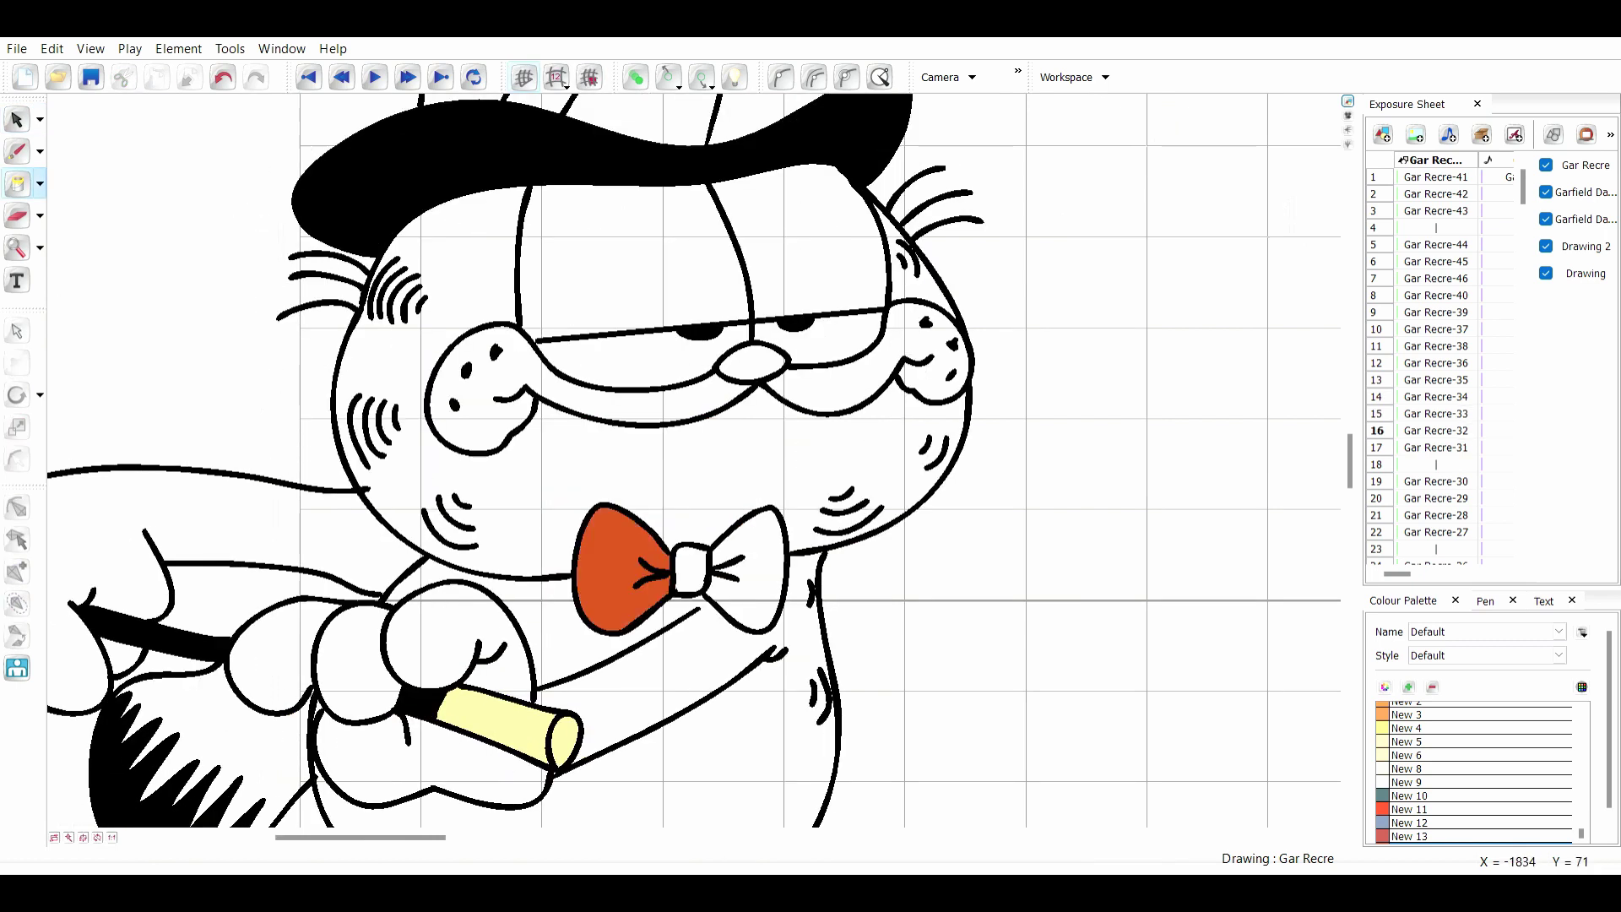
pyautogui.click(743, 566)
# - Fill both bow tie lobes with red-orange on frame 17 and on the two following drawings
pyautogui.press('.')
pyautogui.click(646, 561)
pyautogui.click(769, 582)
pyautogui.press('.')
pyautogui.click(663, 574)
pyautogui.click(798, 583)
pyautogui.press('.')
pyautogui.click(684, 553)
pyautogui.click(810, 557)
pyautogui.scroll(8, 696, 587)
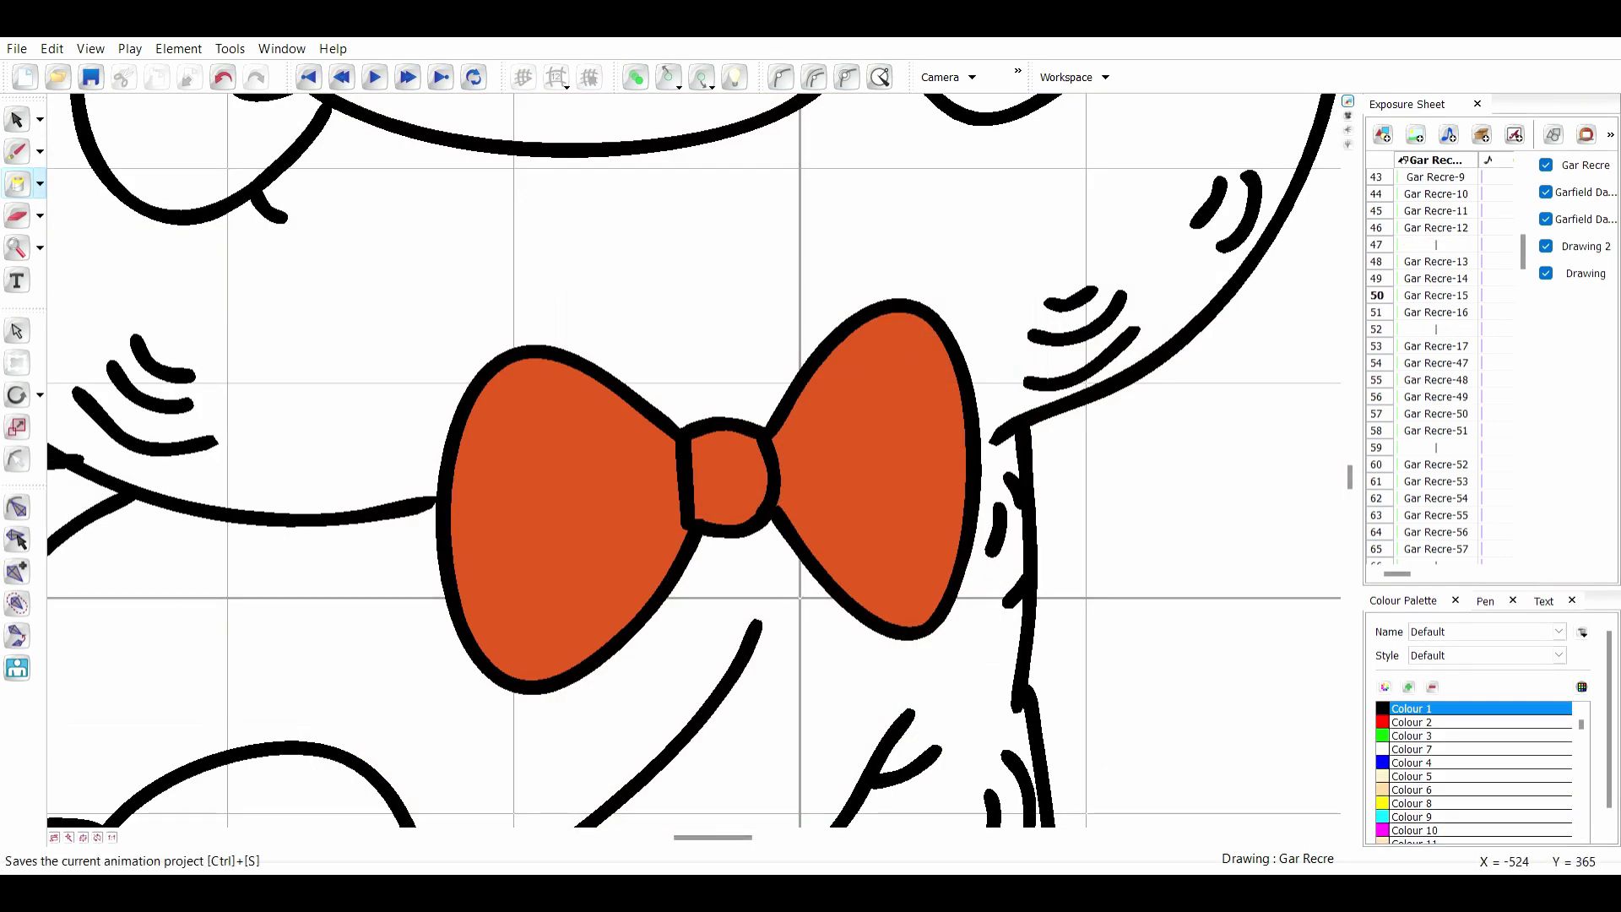
# - Save the project and draw black fold lines on both sides of the bow tie's knot on frame 50
pyautogui.hotkey('ctrl', 's')
pyautogui.click(17, 152)
pyautogui.moveTo(778, 469); pyautogui.dragTo(847, 441)
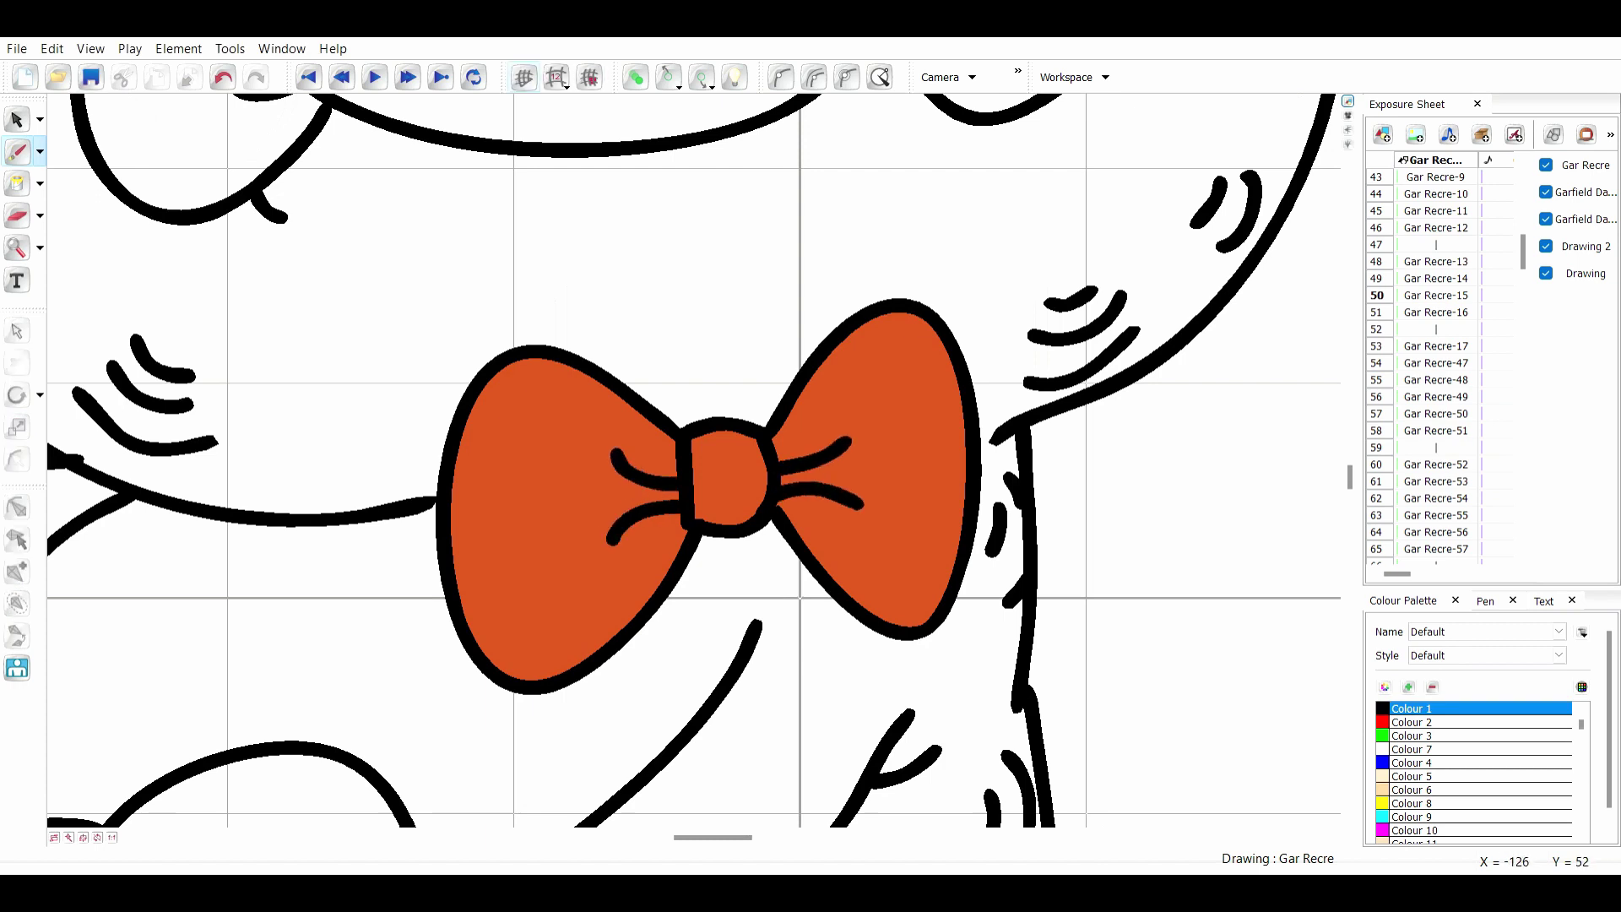
# - Fill the lobes and knot of the bow tie with red-orange on frames 51 and 53
pyautogui.click(17, 184)
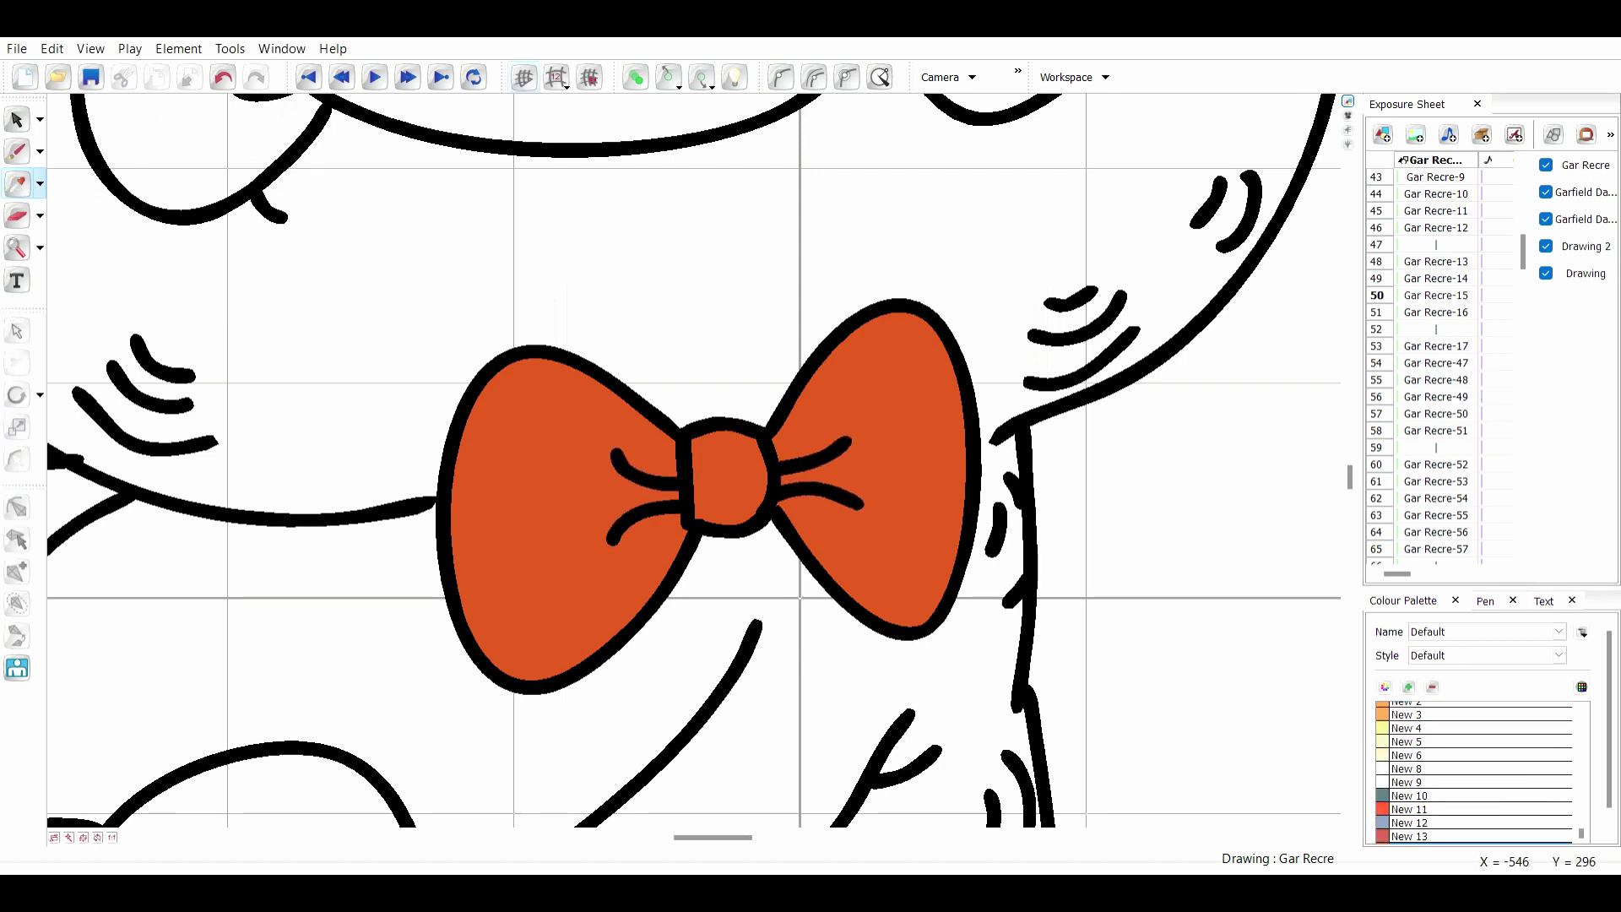
pyautogui.click(971, 456)
pyautogui.scroll(-2, 1435, 245)
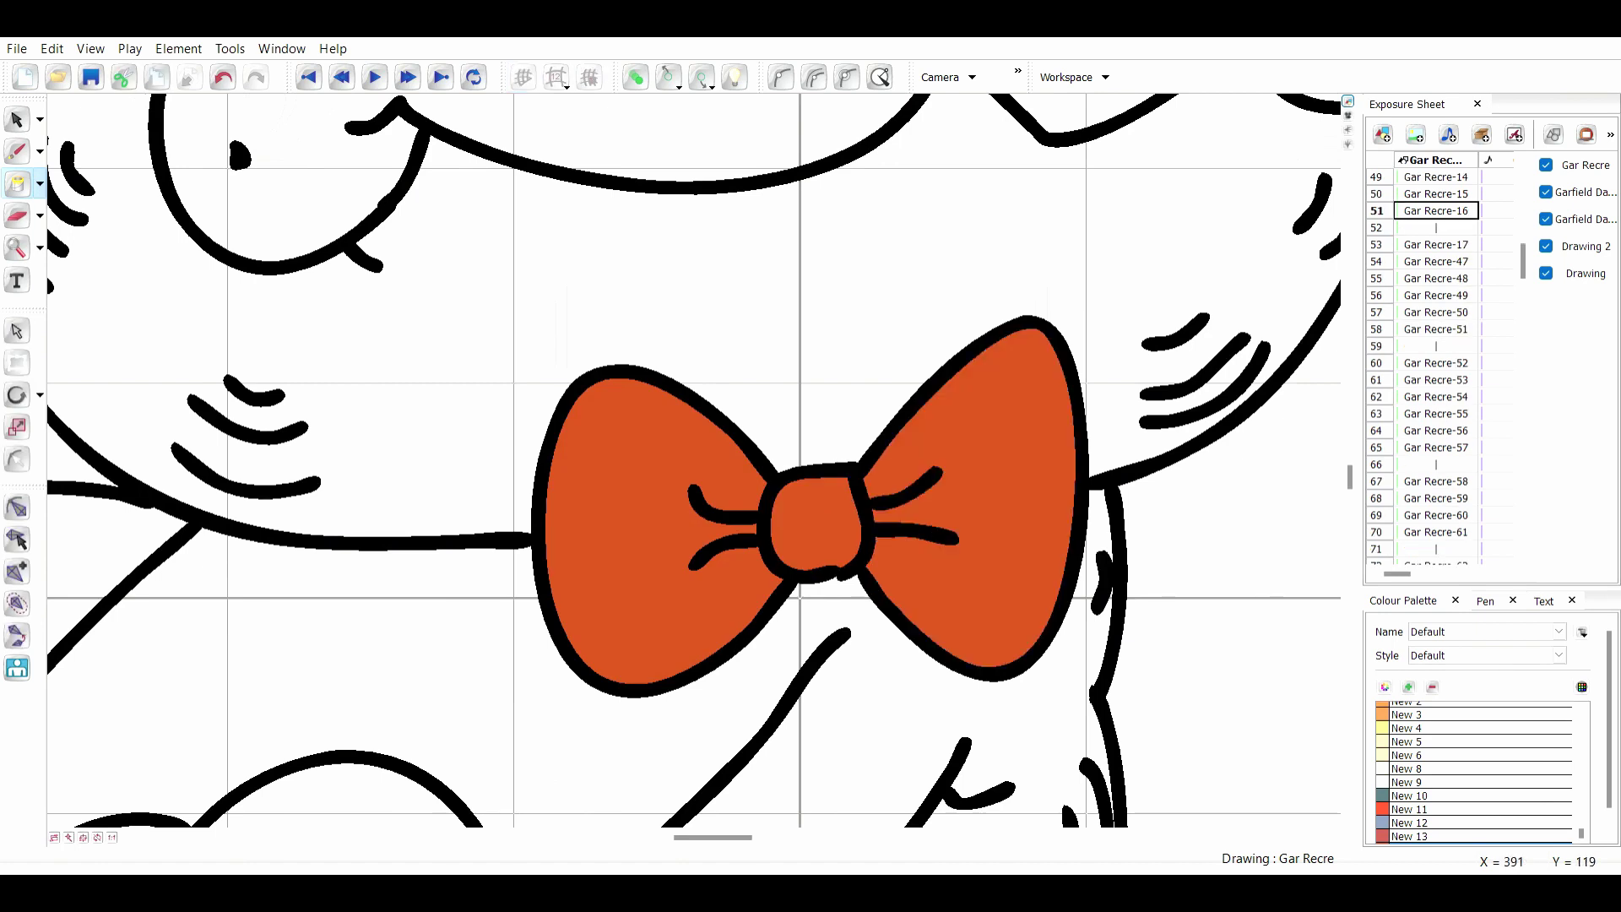
pyautogui.click(1436, 245)
pyautogui.click(852, 548)
pyautogui.click(1013, 540)
pyautogui.click(1144, 540)
# - Draw a fold line in black Colour 1 beside the bow tie's knot on frame 53
pyautogui.moveTo(1581, 834); pyautogui.dragTo(1582, 723)
pyautogui.click(1469, 709)
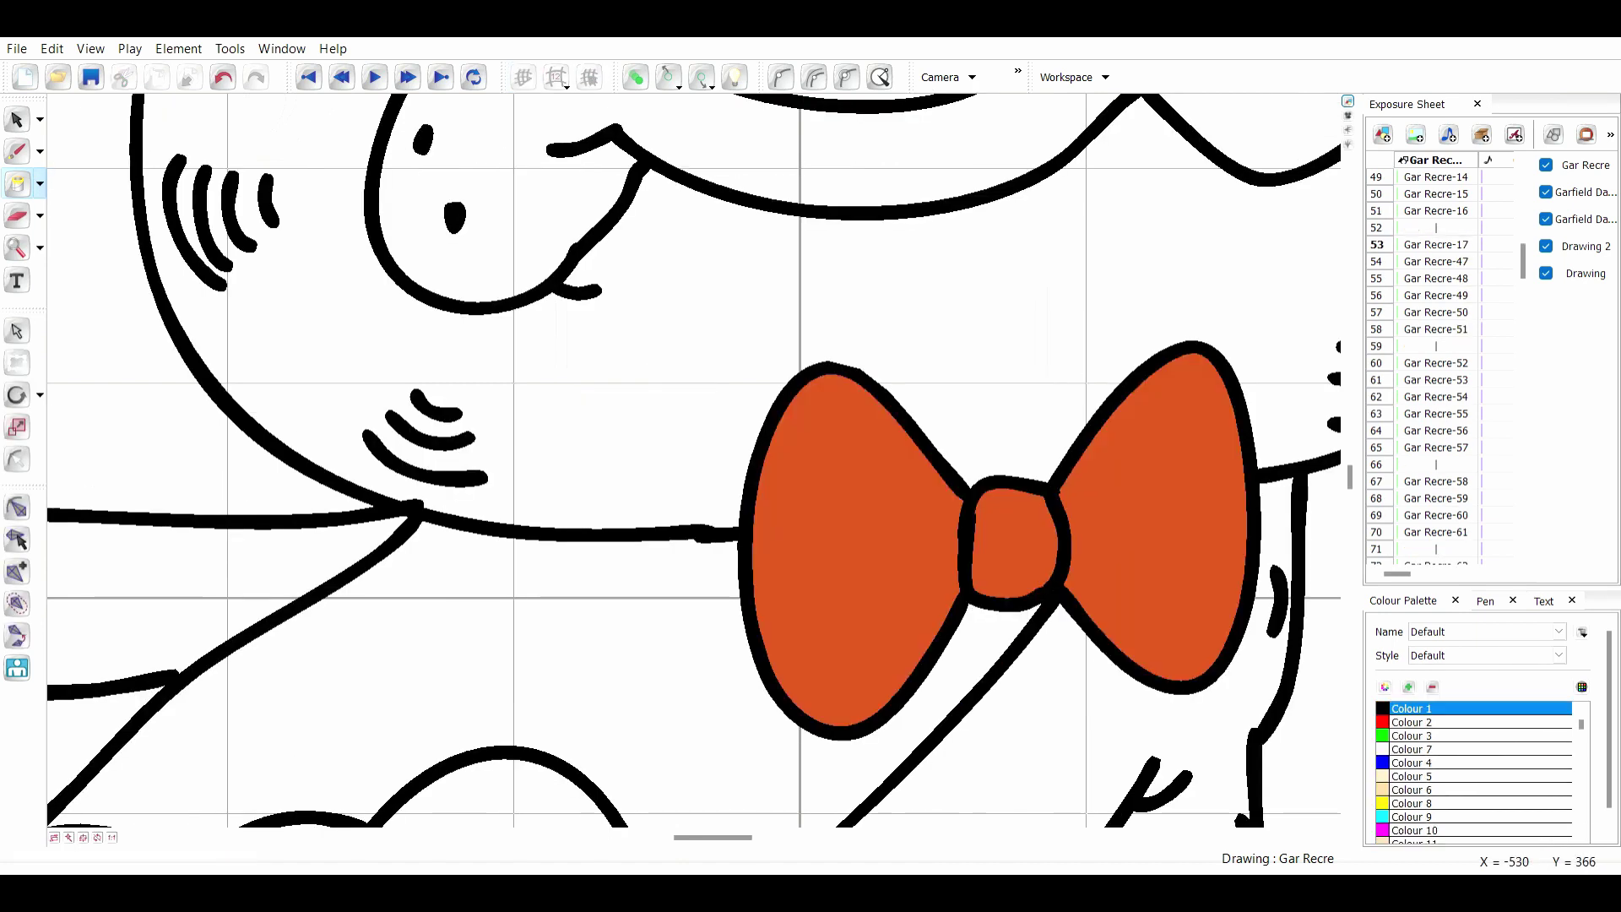
pyautogui.click(17, 152)
pyautogui.moveTo(1067, 530); pyautogui.dragTo(1145, 506)
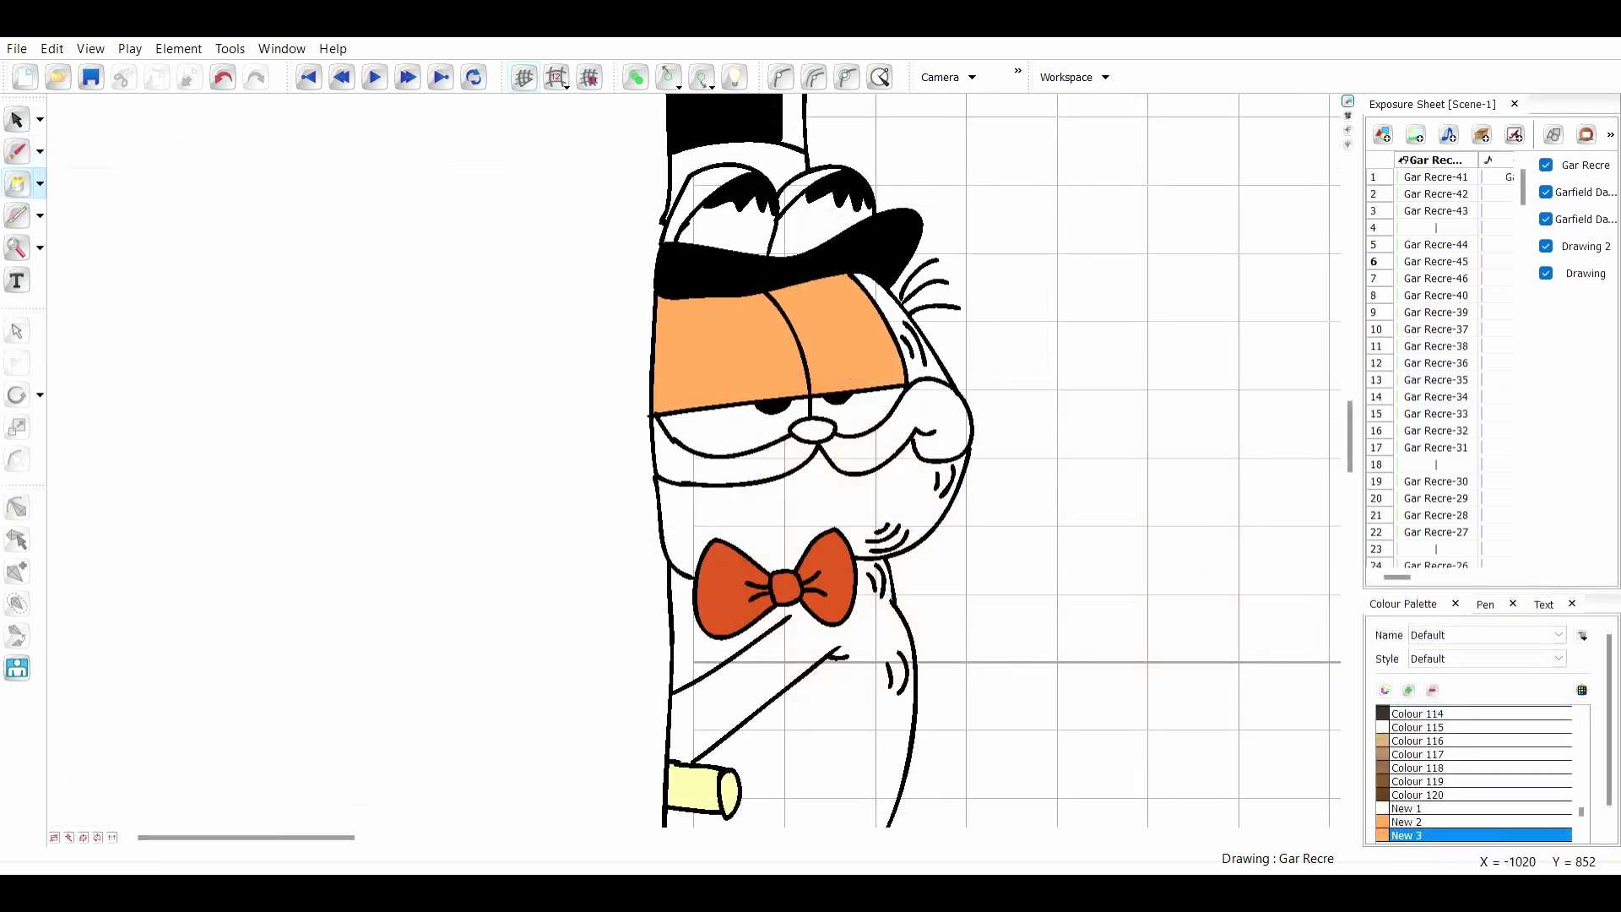
# - Step through the drawings from frame 6 to frame 11 to check the bow tie and eyelid colours
pyautogui.press('.')
pyautogui.press('.')
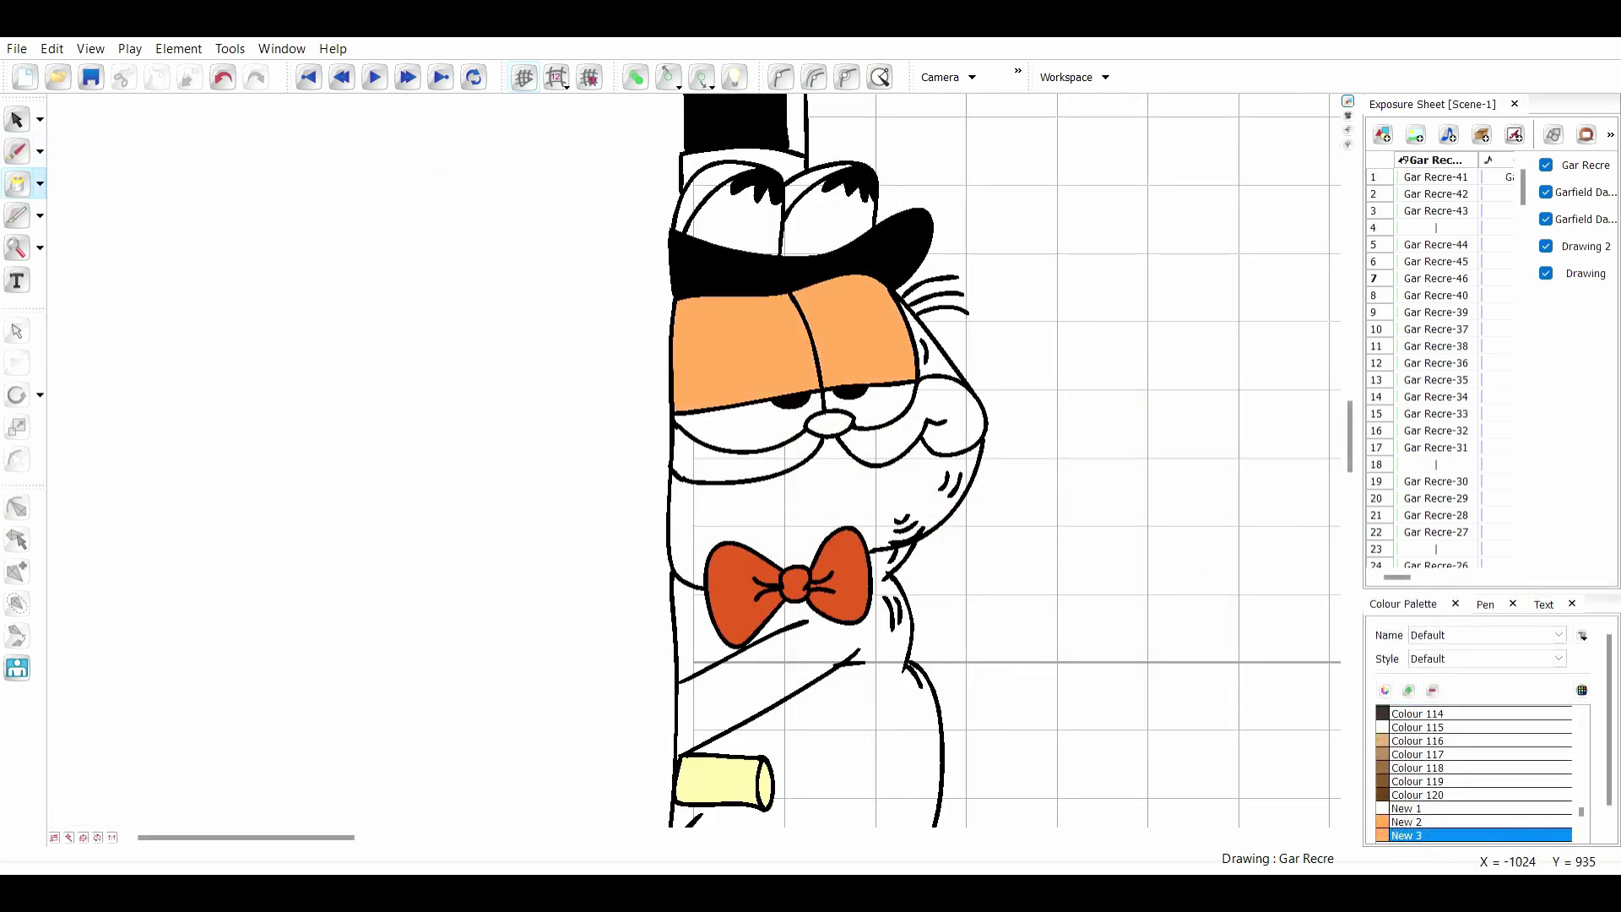
pyautogui.press('.')
pyautogui.press('.')
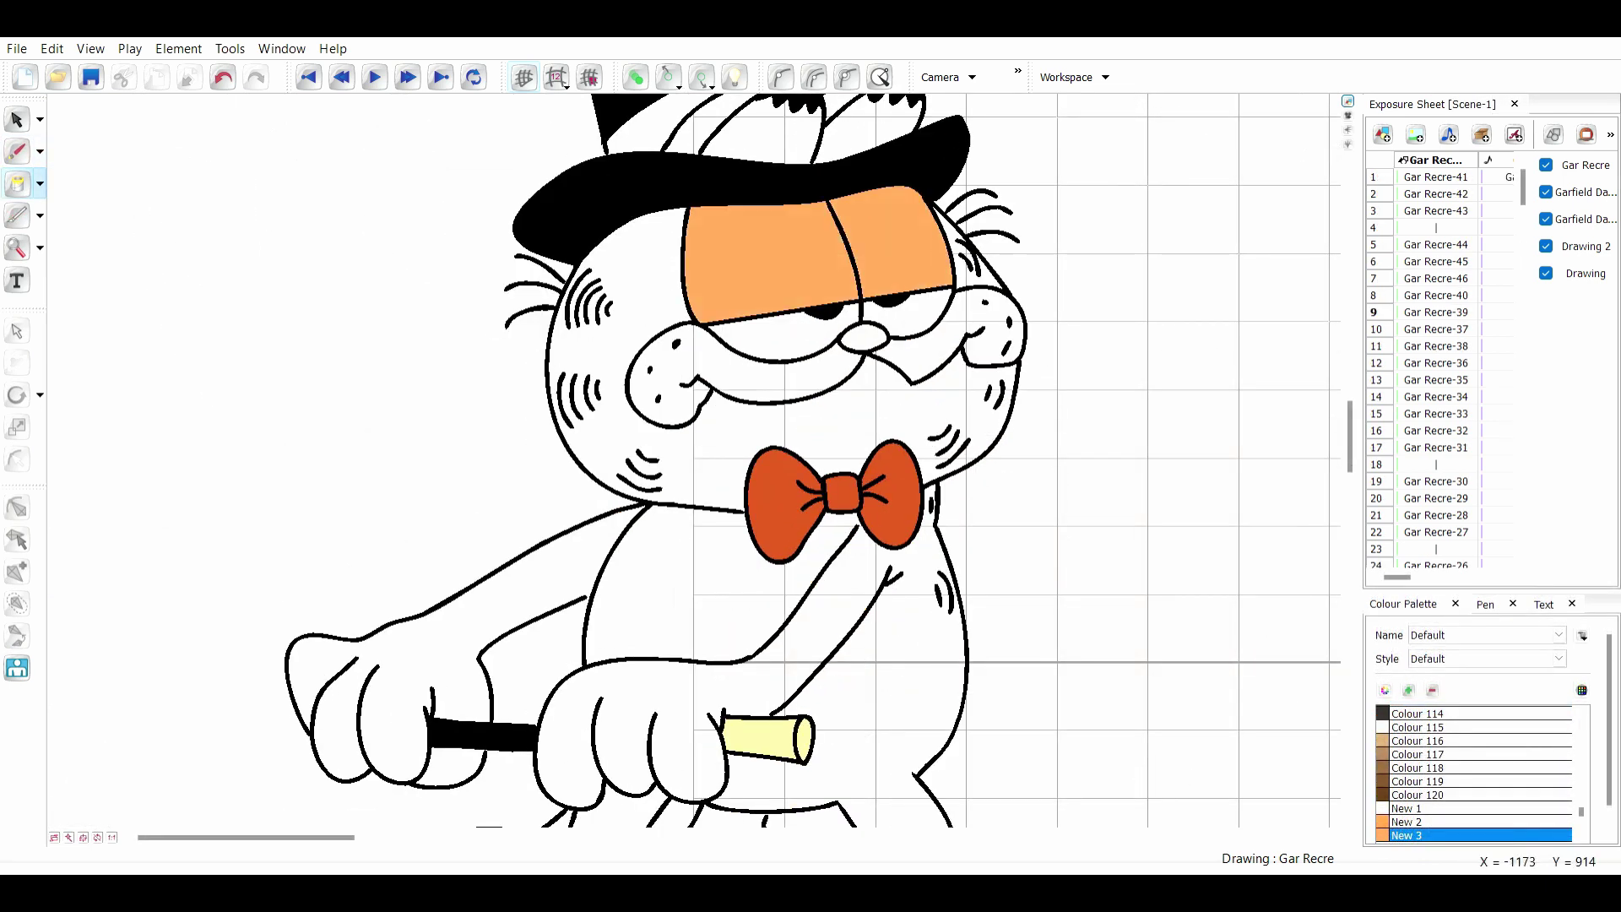
pyautogui.press('.')
pyautogui.press('.')
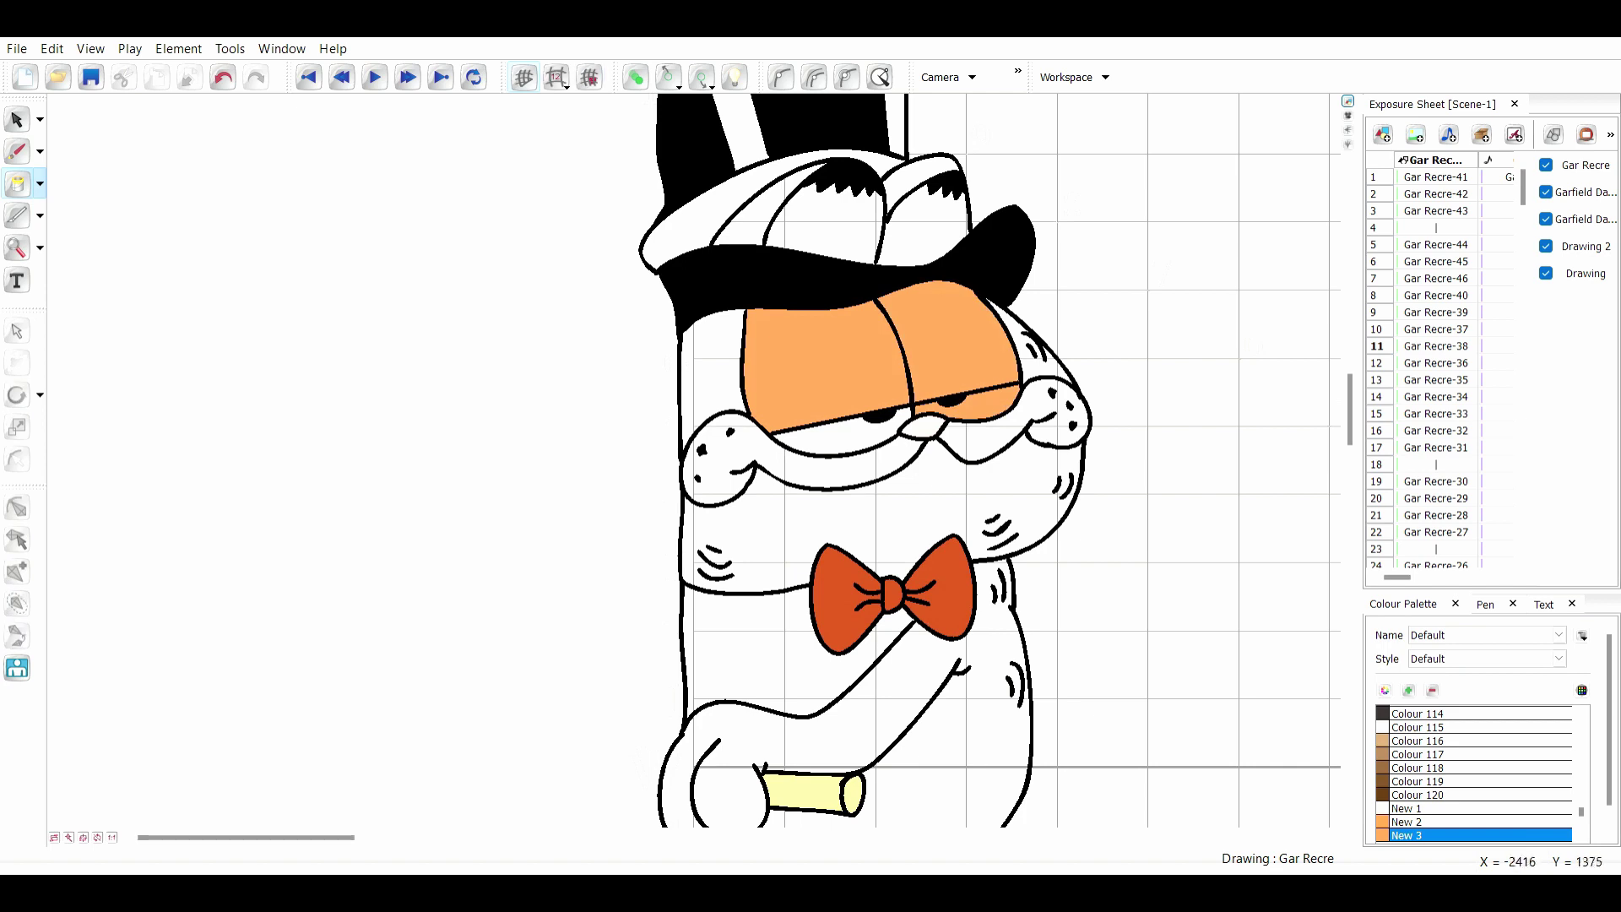
pyautogui.scroll(-2, 844, 423)
pyautogui.scroll(5, 845, 380)
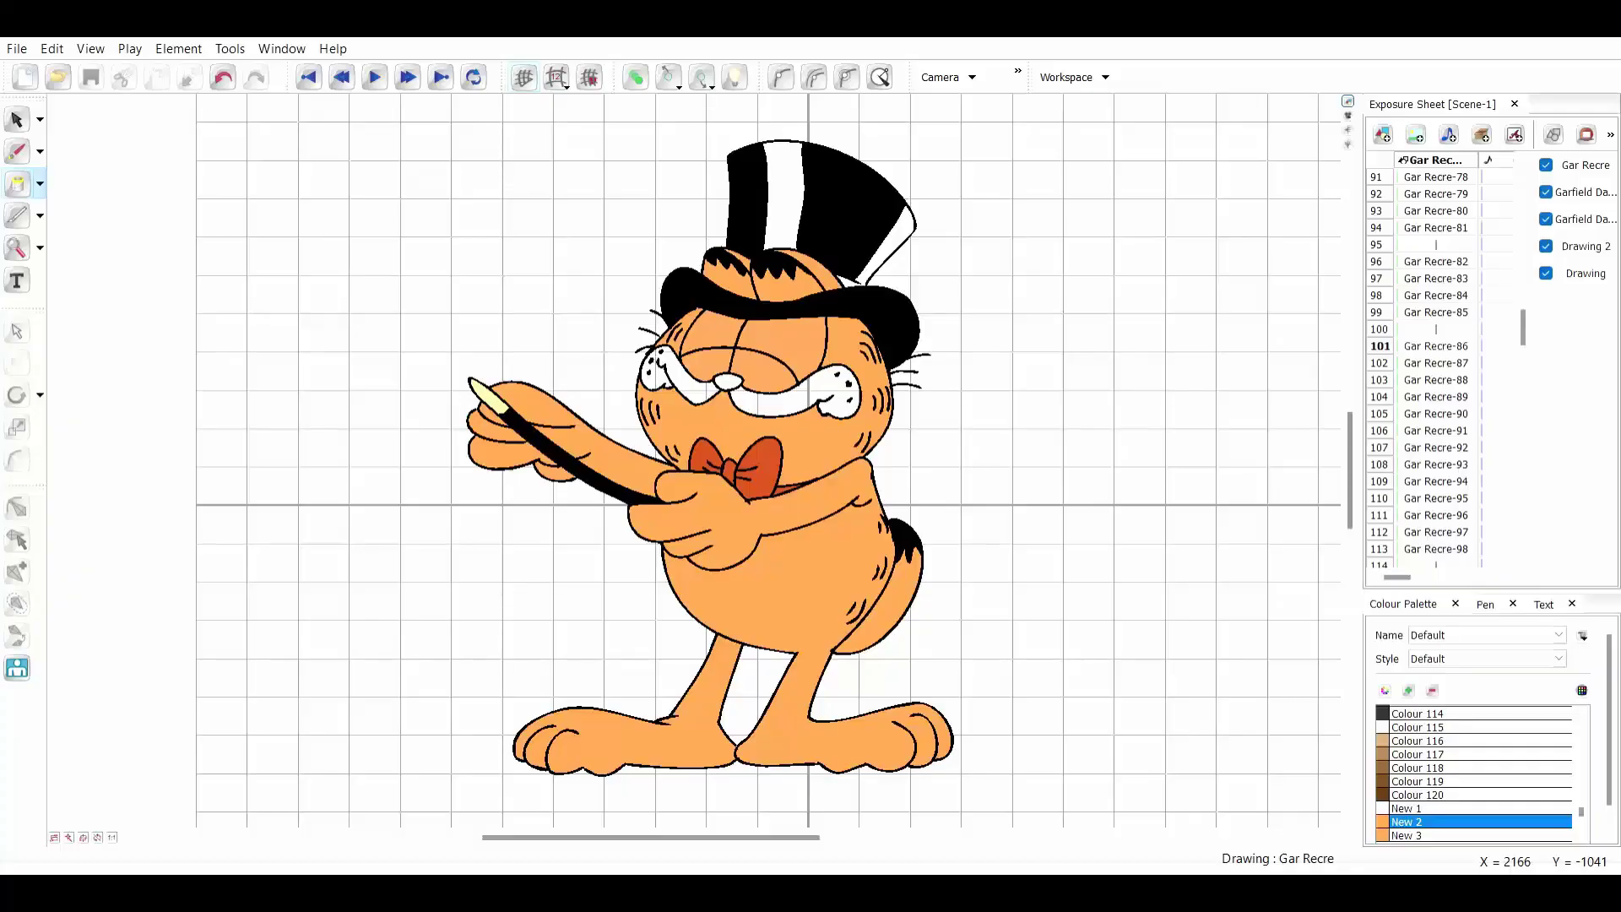
# - Fill the body, arms and hands with orange New 2 on frame 100
pyautogui.click(1438, 329)
pyautogui.scroll(4, 703, 785)
pyautogui.click(623, 652)
pyautogui.click(912, 414)
pyautogui.click(1083, 449)
pyautogui.scroll(3, 844, 422)
pyautogui.click(844, 257)
pyautogui.click(291, 338)
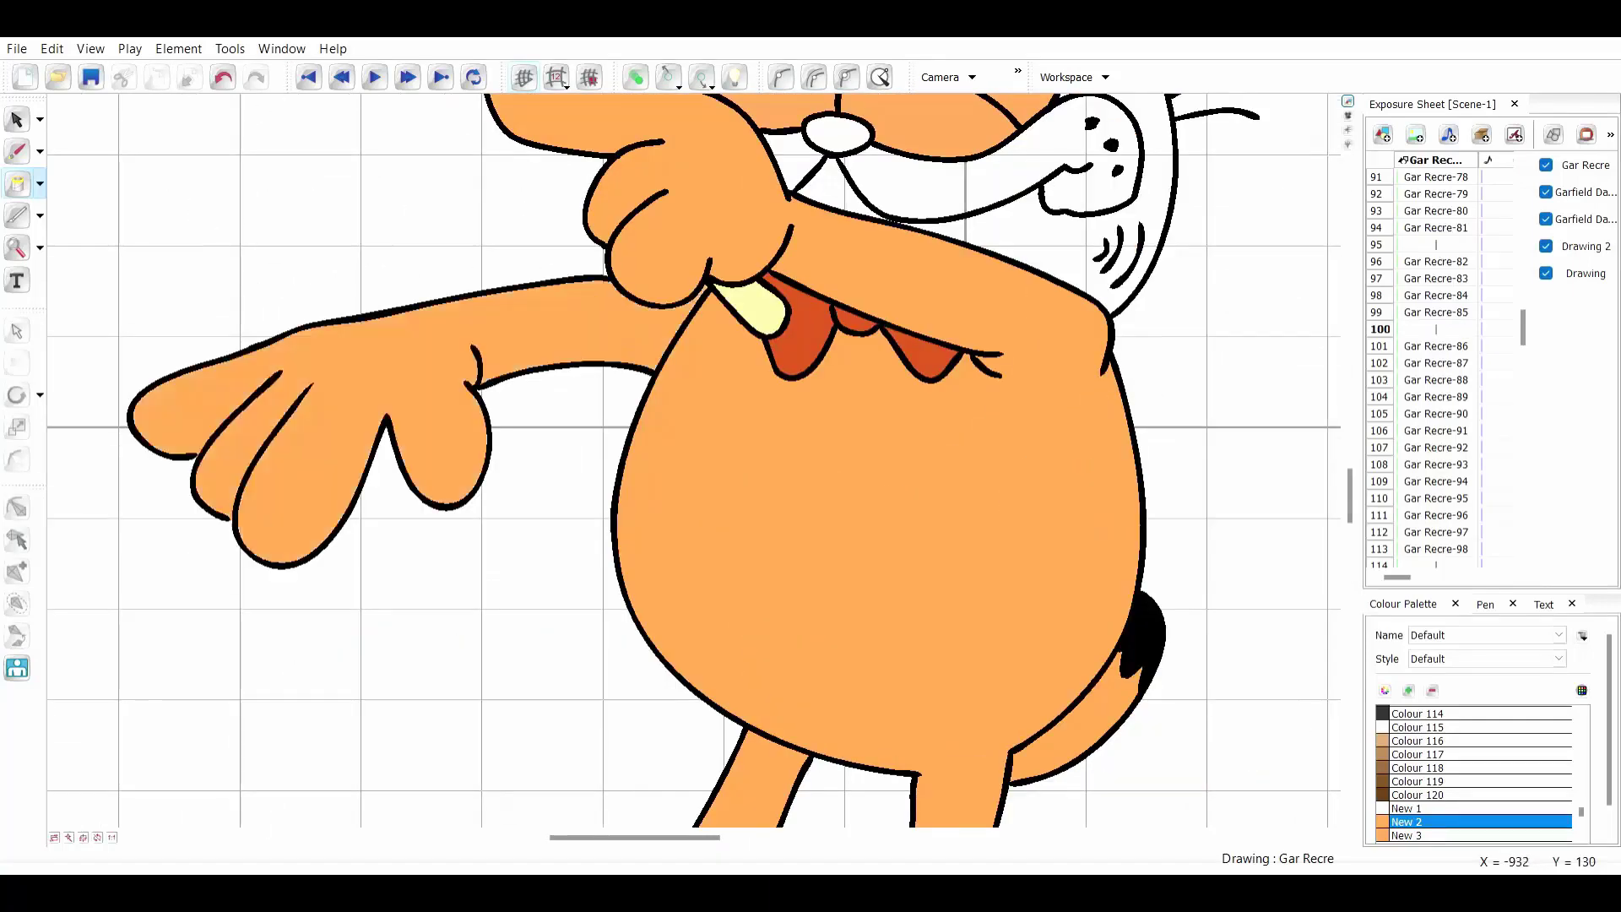
# - Fill the remaining white fur areas of the face with orange New 2 on frame 100
pyautogui.scroll(3, 692, 460)
pyautogui.scroll(2, 694, 460)
pyautogui.click(1004, 173)
pyautogui.scroll(-4, 694, 460)
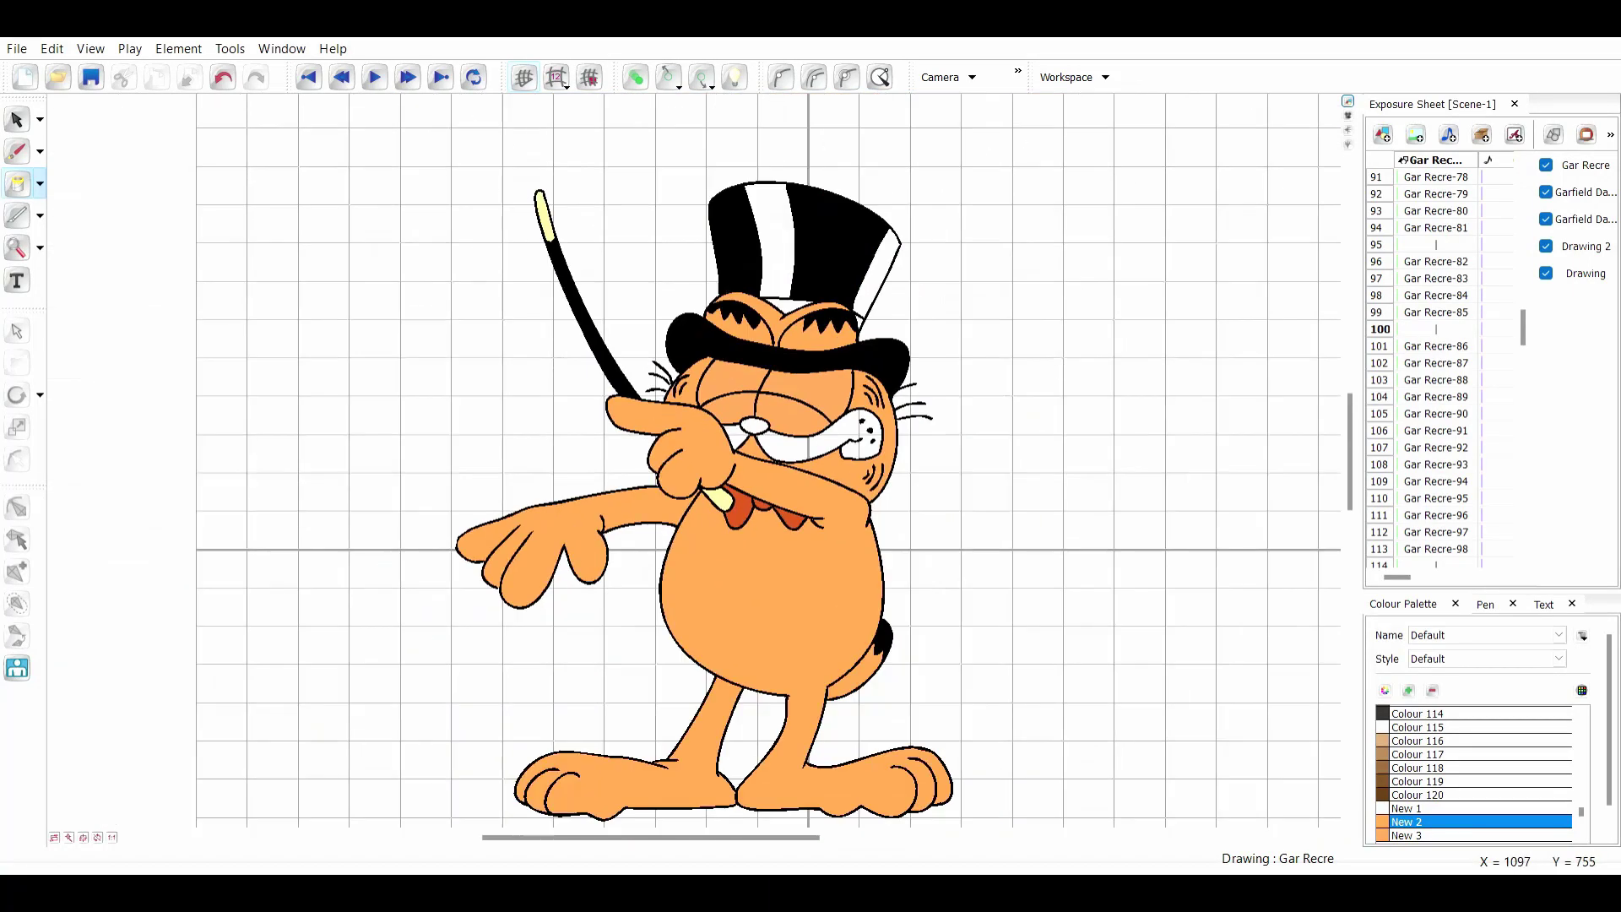
# - Fill the body, outstretched arm, legs and feet with orange New 2 on frame 98
pyautogui.scroll(2, 694, 460)
pyautogui.click(1438, 313)
pyautogui.click(1438, 295)
pyautogui.scroll(-1, 845, 460)
pyautogui.click(878, 304)
pyautogui.click(760, 608)
pyautogui.click(557, 464)
pyautogui.scroll(-3, 549, 507)
pyautogui.click(507, 667)
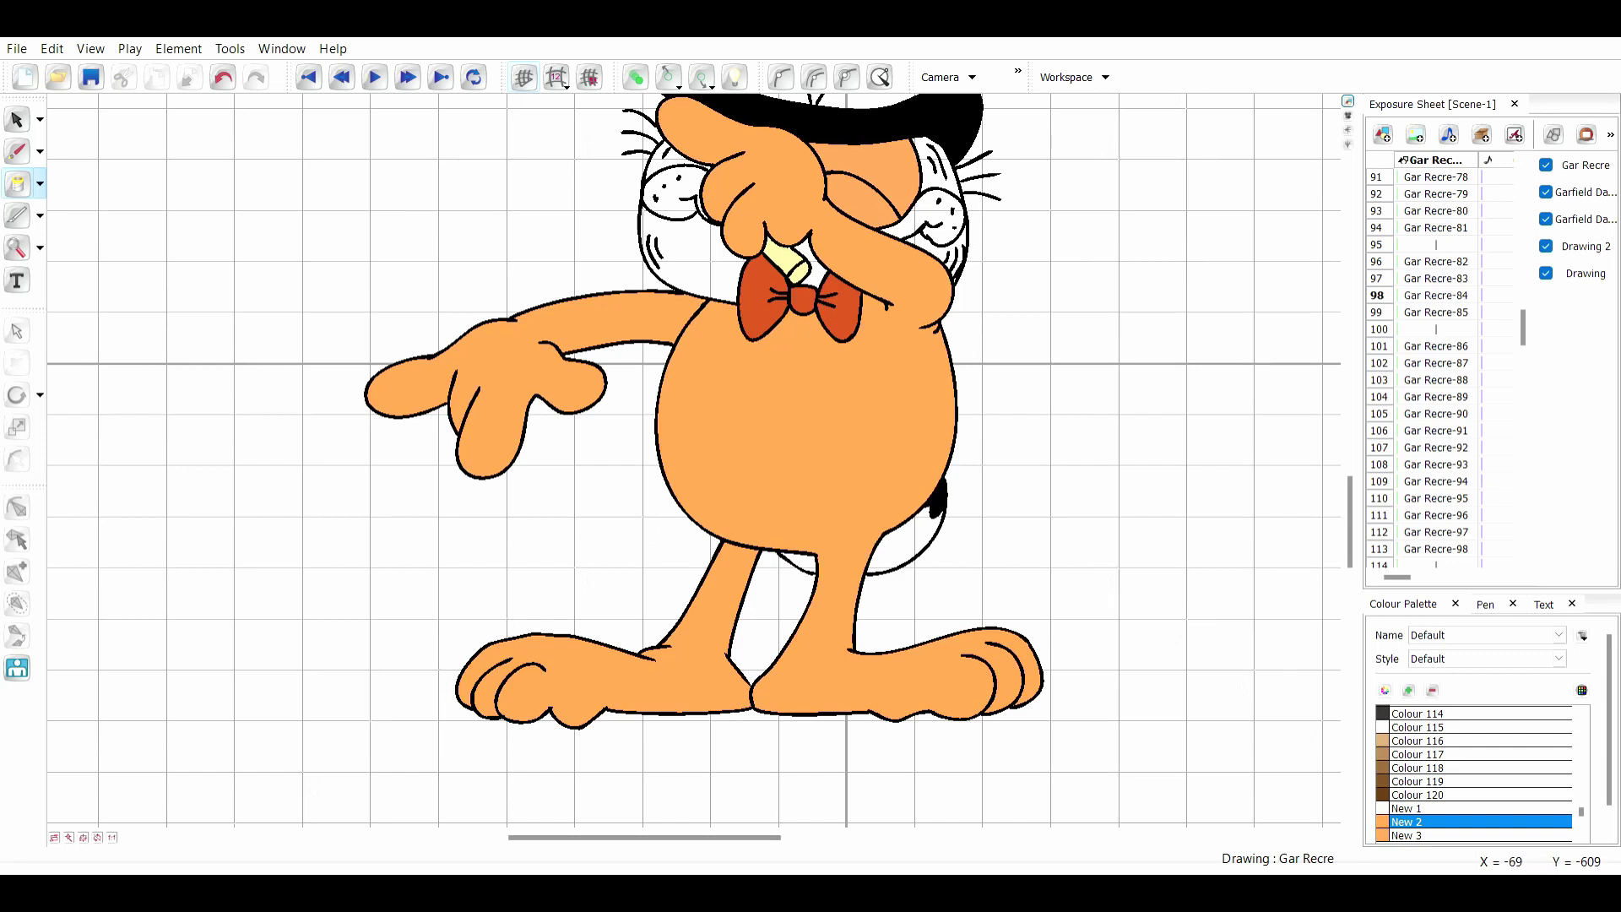
# - Fill the tail and the fur around the cheeks with orange New 2 on frame 98
pyautogui.click(901, 540)
pyautogui.scroll(3, 764, 498)
pyautogui.scroll(2, 764, 460)
pyautogui.click(684, 410)
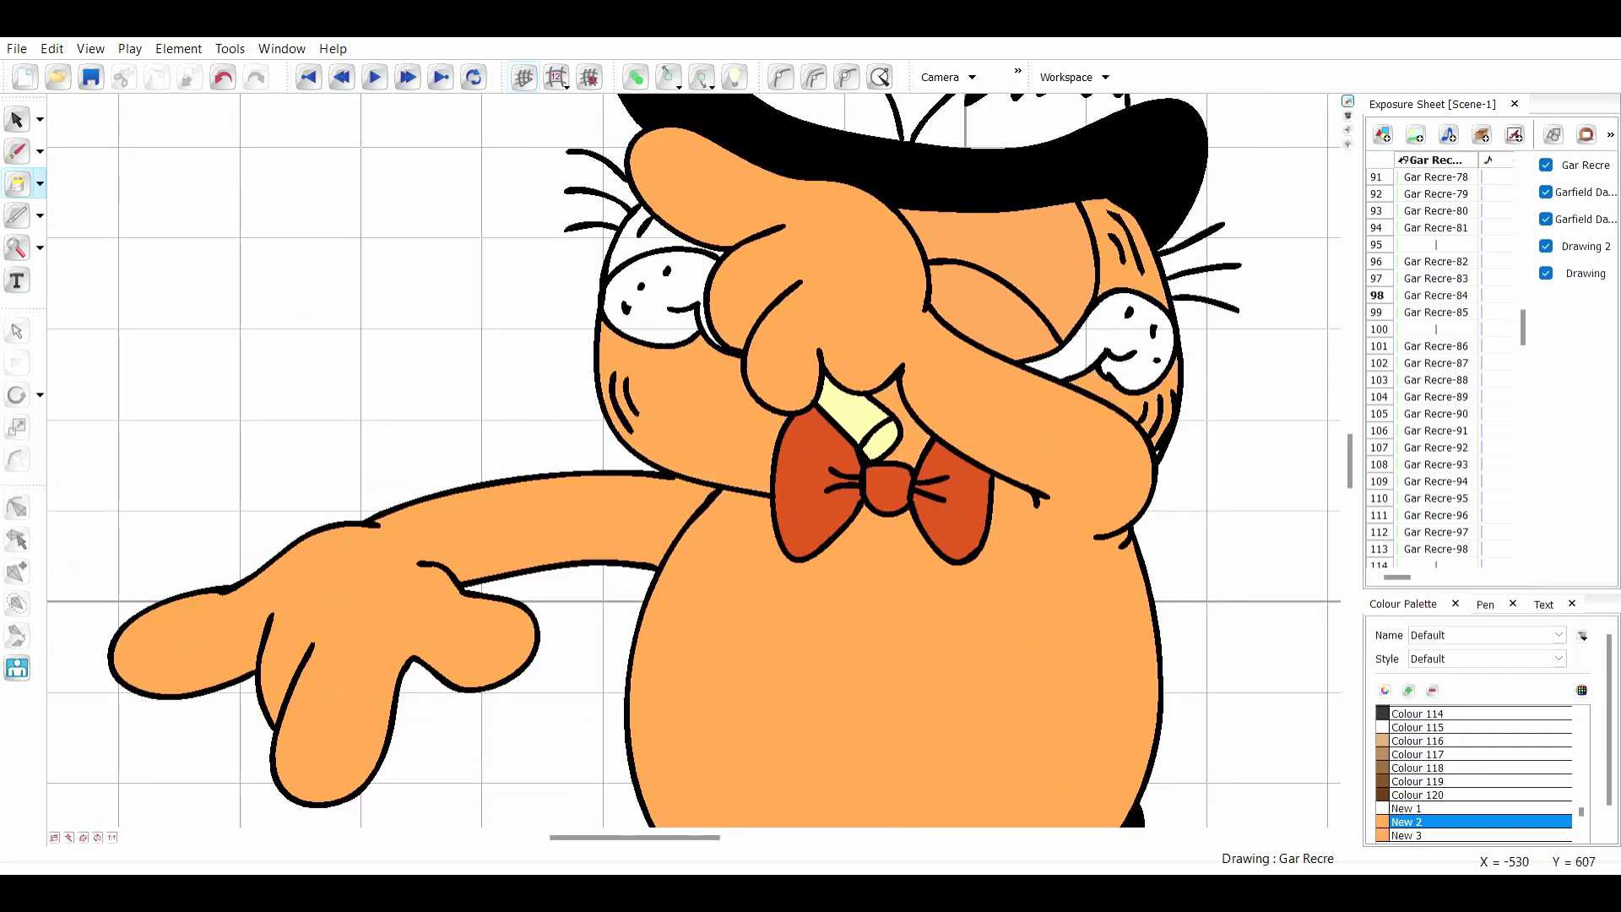
pyautogui.press('1')
pyautogui.press('1')
pyautogui.press('1')
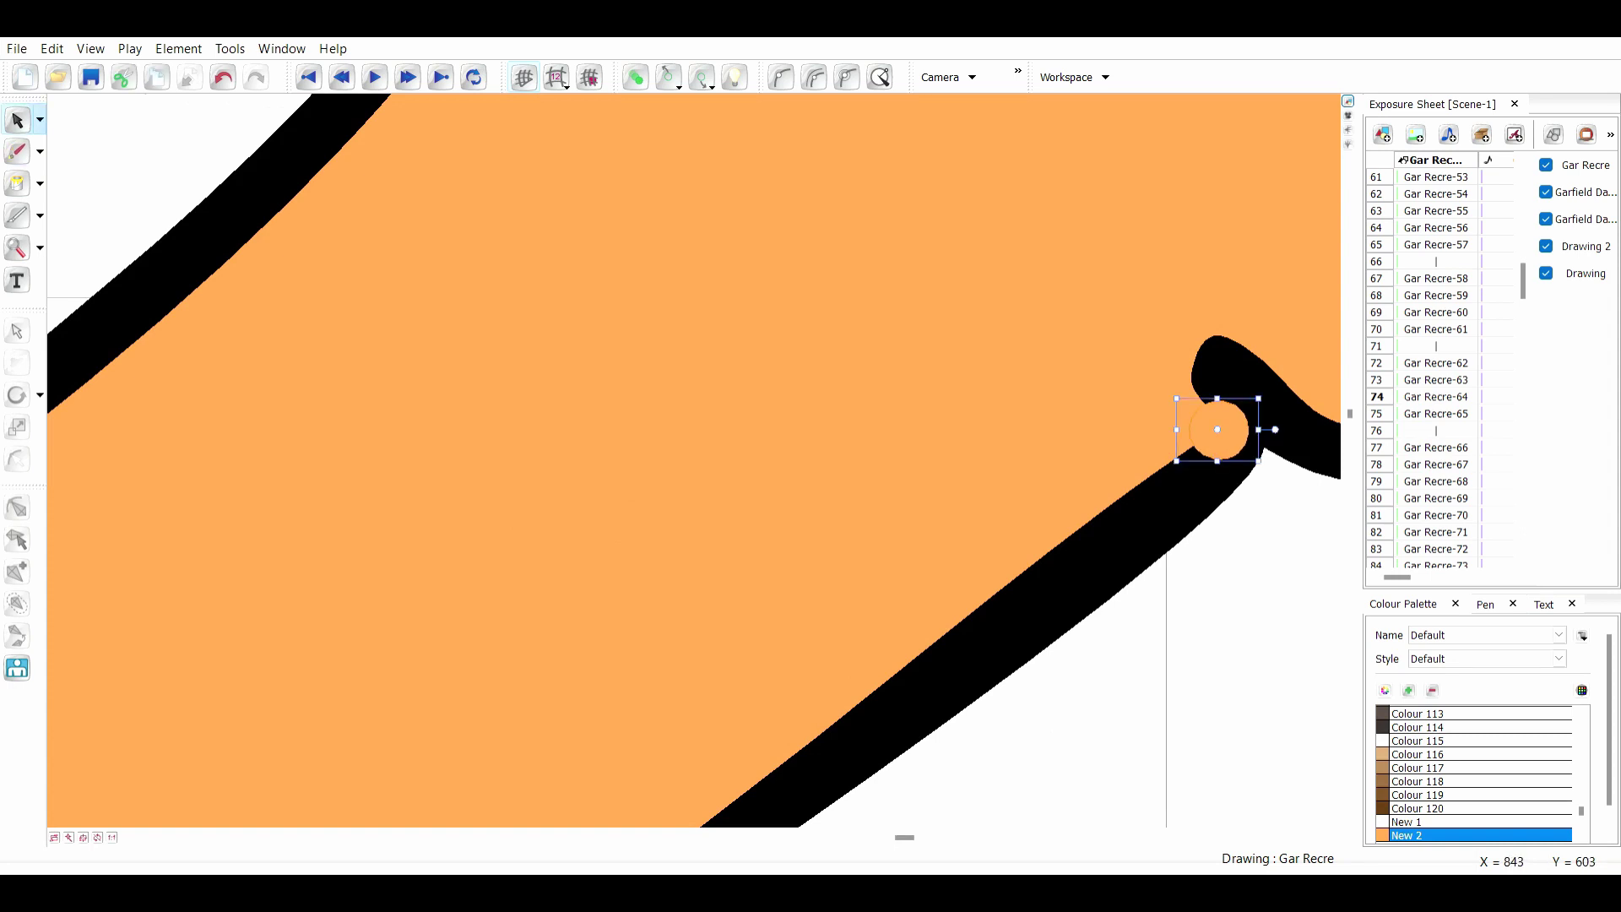
# - Save the project and fill the first ear on the hat brim with orange New 2 on frame 74
pyautogui.press('1')
pyautogui.press('1')
pyautogui.press('1')
pyautogui.press('1')
pyautogui.press('1')
pyautogui.press('1')
pyautogui.press('1')
pyautogui.press('1')
pyautogui.click(90, 77)
pyautogui.click(17, 183)
pyautogui.press('1')
pyautogui.press('1')
pyautogui.click(350, 313)
pyautogui.click(293, 309)
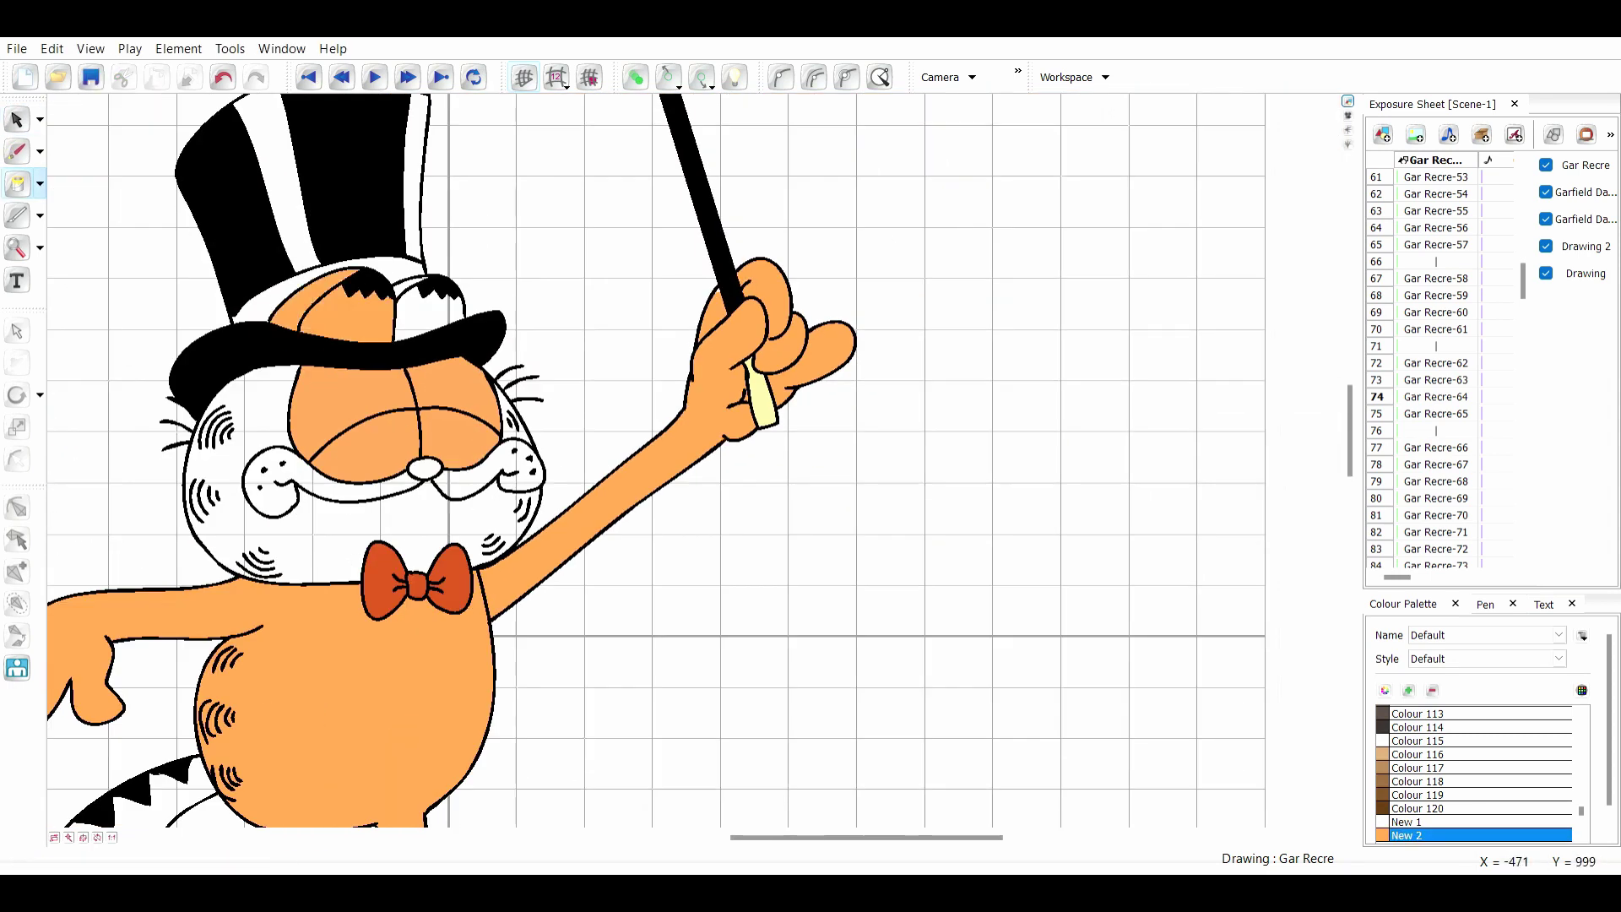
# - Fill the face fur and the second ear with orange New 2 on frame 74
pyautogui.click(264, 405)
pyautogui.click(433, 309)
pyautogui.press('2')
pyautogui.click(461, 324)
pyautogui.moveTo(854, 838); pyautogui.dragTo(635, 838)
pyautogui.press('1')
pyautogui.press('1')
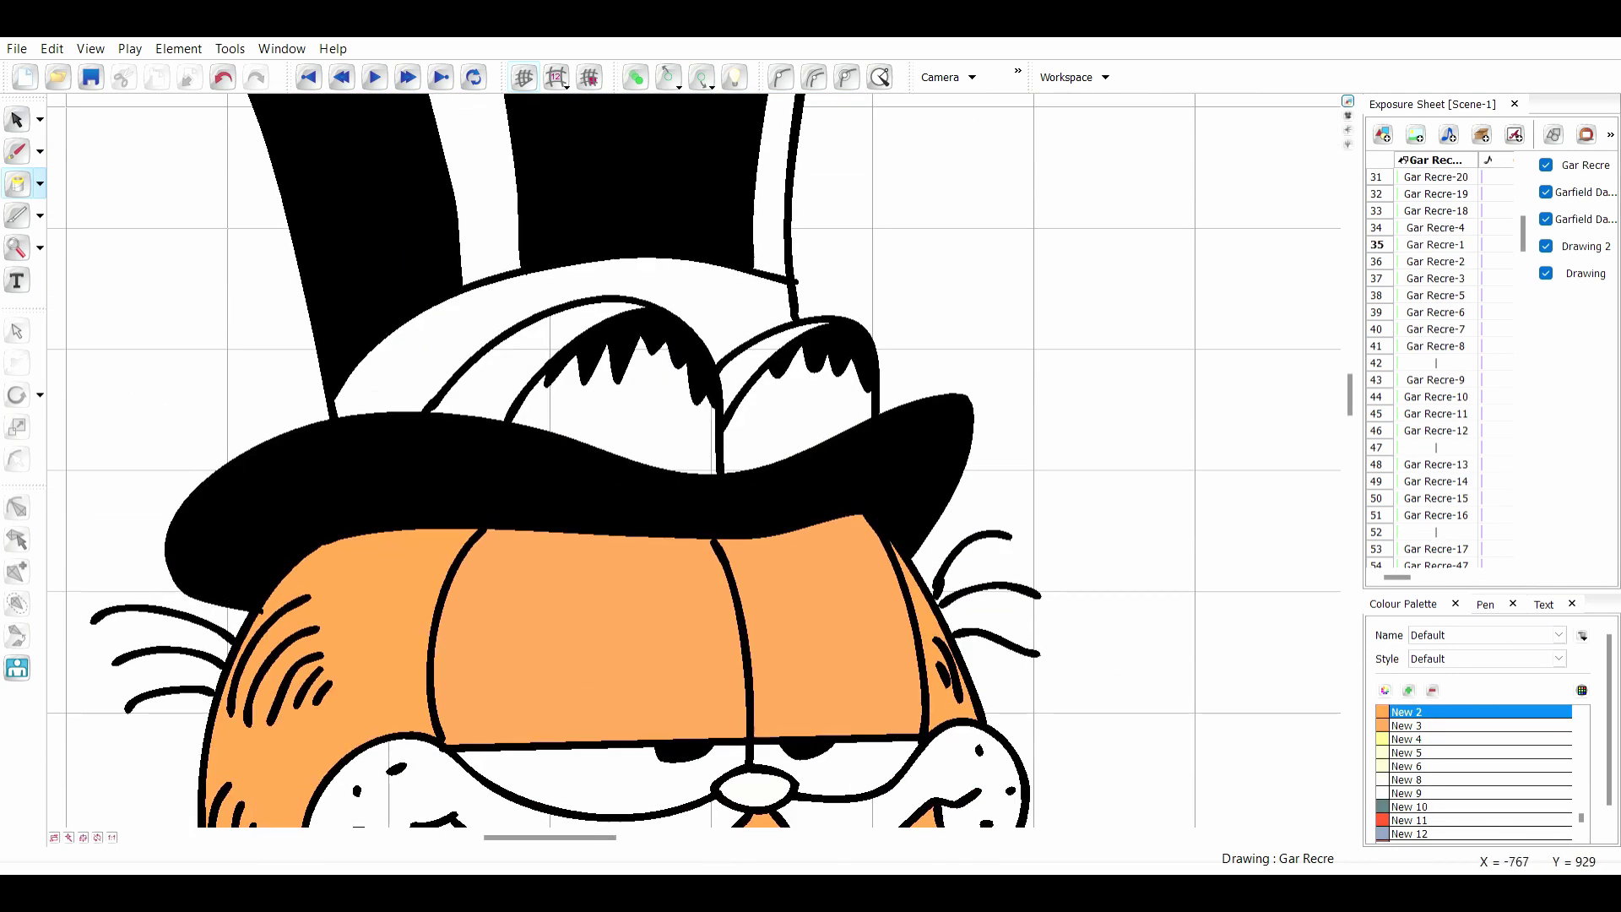
# - Fill both ears above the hat brim with orange New 2 on frame 35
pyautogui.click(616, 402)
pyautogui.click(508, 380)
pyautogui.click(794, 407)
# - Fill the body, both arms, the hands and the tail with orange New 2 on frame 35
pyautogui.moveTo(1349, 394); pyautogui.dragTo(1349, 488)
pyautogui.press('1')
pyautogui.press('1')
pyautogui.click(667, 608)
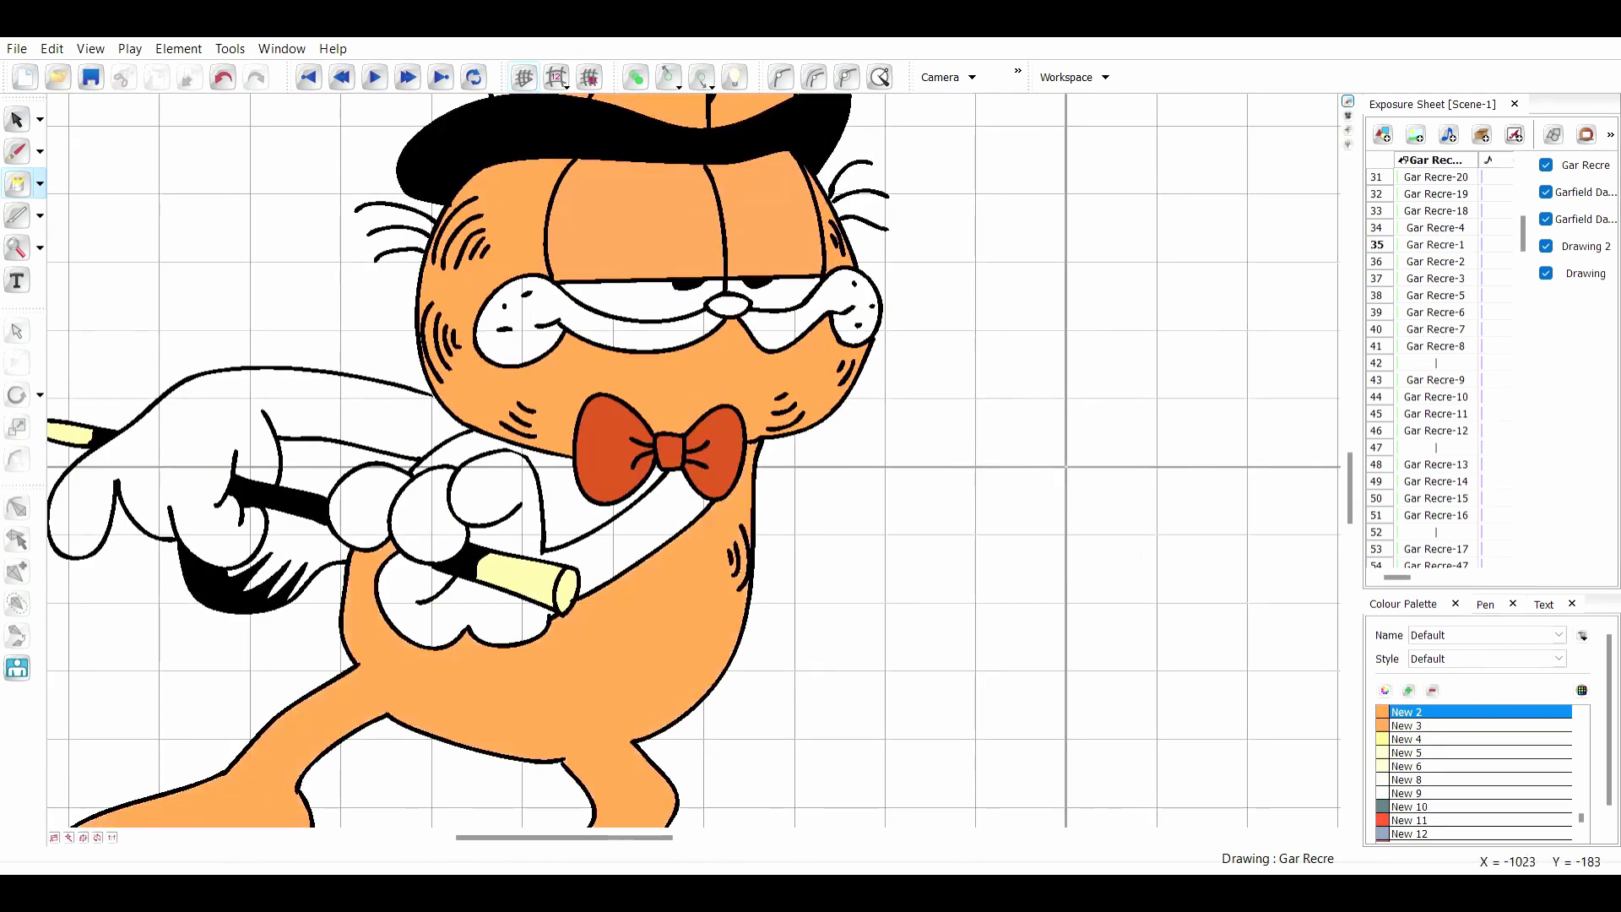
pyautogui.click(605, 547)
pyautogui.click(428, 516)
pyautogui.click(414, 583)
pyautogui.click(364, 510)
pyautogui.click(206, 435)
pyautogui.click(327, 567)
pyautogui.scroll(-2, 337, 549)
# - Fill the body, legs and feet with orange New 2 on frame 34
pyautogui.press('1')
pyautogui.press('1')
pyautogui.press('2')
pyautogui.press('2')
pyautogui.press('1')
pyautogui.press('1')
pyautogui.press('1')
pyautogui.click(1436, 228)
pyautogui.press('2')
pyautogui.press('2')
pyautogui.scroll(-3, 507, 506)
pyautogui.click(418, 511)
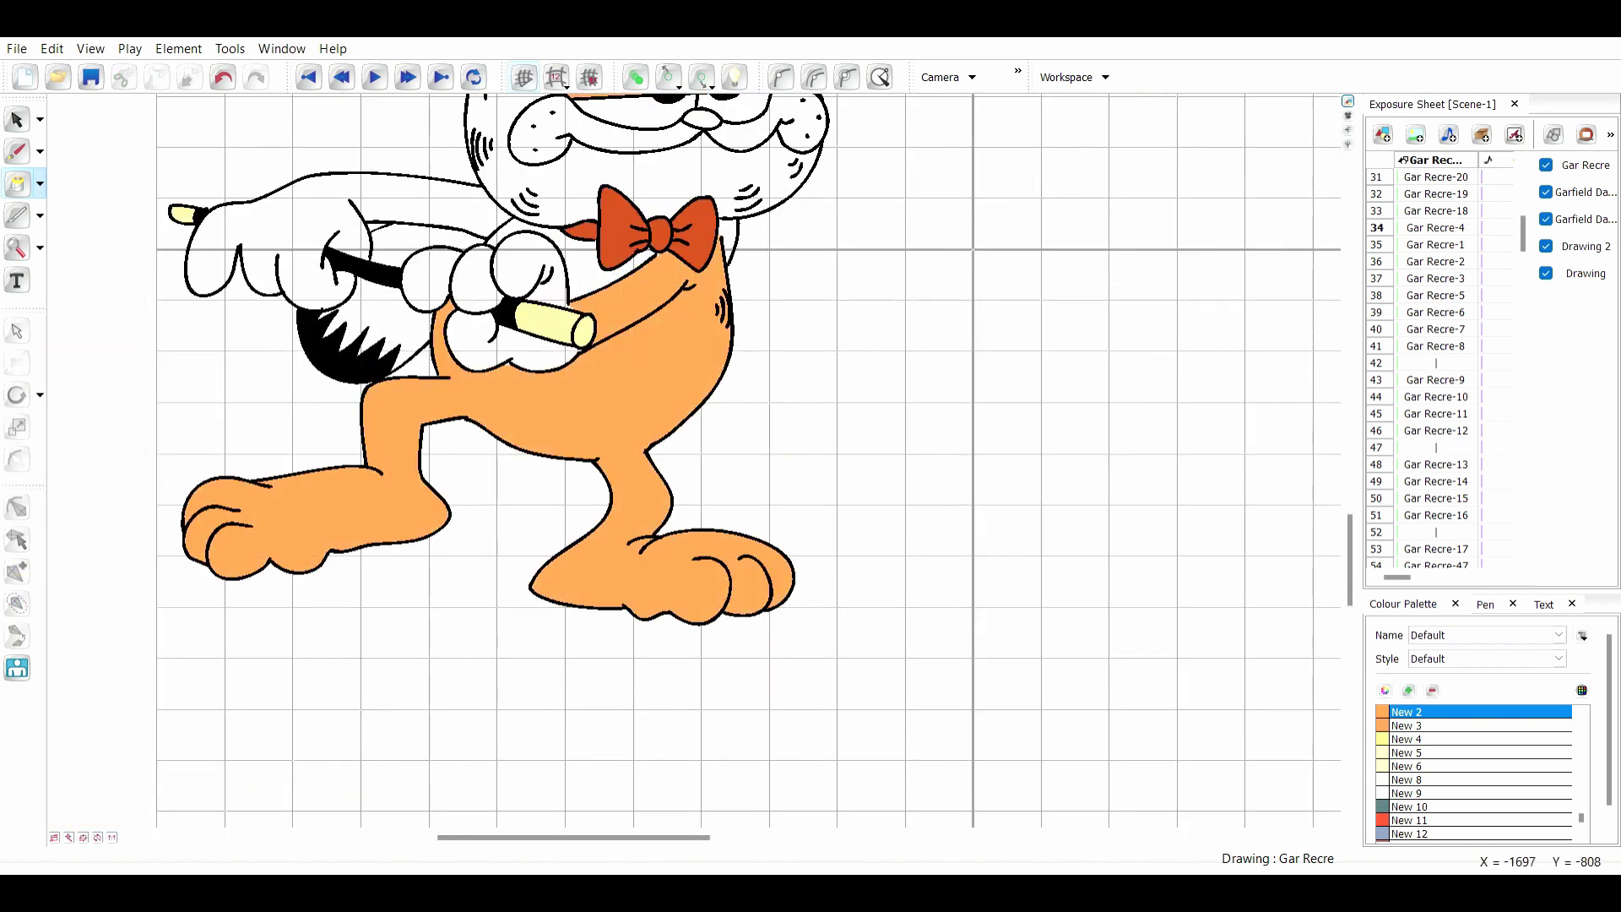
# - Fill the fingers, hands, rear arm and tail with orange New 2 on frame 34
pyautogui.scroll(3, 475, 476)
pyautogui.press('2')
pyautogui.click(478, 473)
pyautogui.click(471, 368)
pyautogui.click(404, 384)
pyautogui.click(348, 386)
pyautogui.click(300, 422)
pyautogui.click(163, 305)
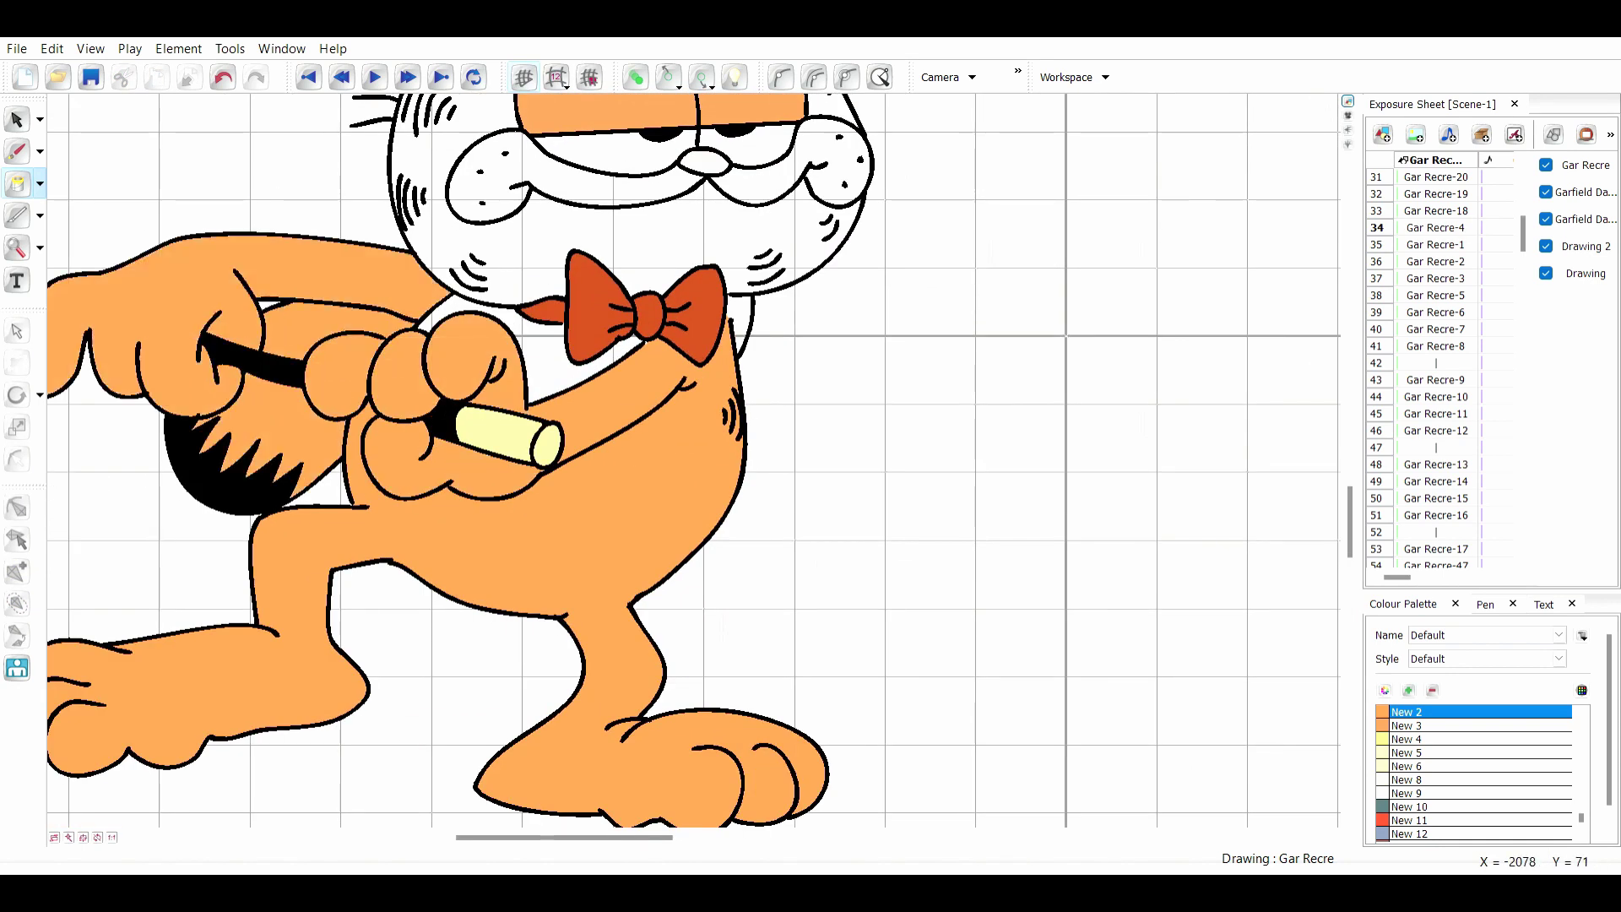
# - Fill the remaining white areas at the shoulder and face with orange New 2 on frame 34
pyautogui.press('1')
pyautogui.press('2')
pyautogui.press('2')
pyautogui.click(505, 326)
pyautogui.press('2')
pyautogui.scroll(3, 591, 380)
pyautogui.click(775, 384)
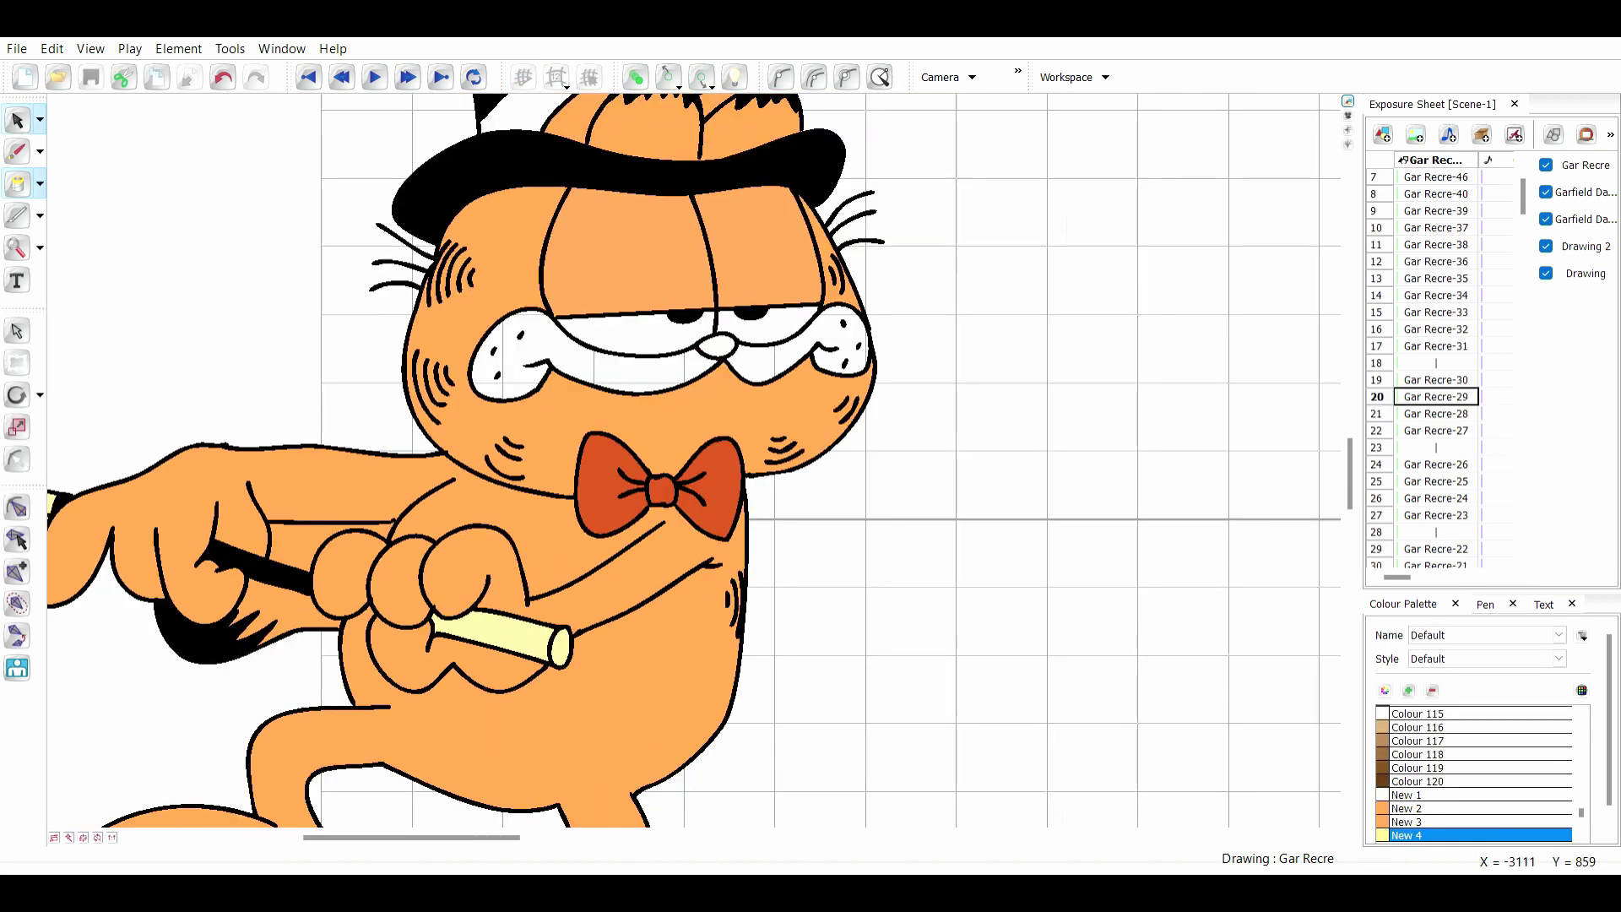
# - Fill the muzzle and both cheeks with pale yellow New 4 on frame 20
pyautogui.press('2')
pyautogui.press('2')
pyautogui.scroll(1, 549, 354)
pyautogui.click(499, 334)
pyautogui.click(797, 336)
pyautogui.press('2')
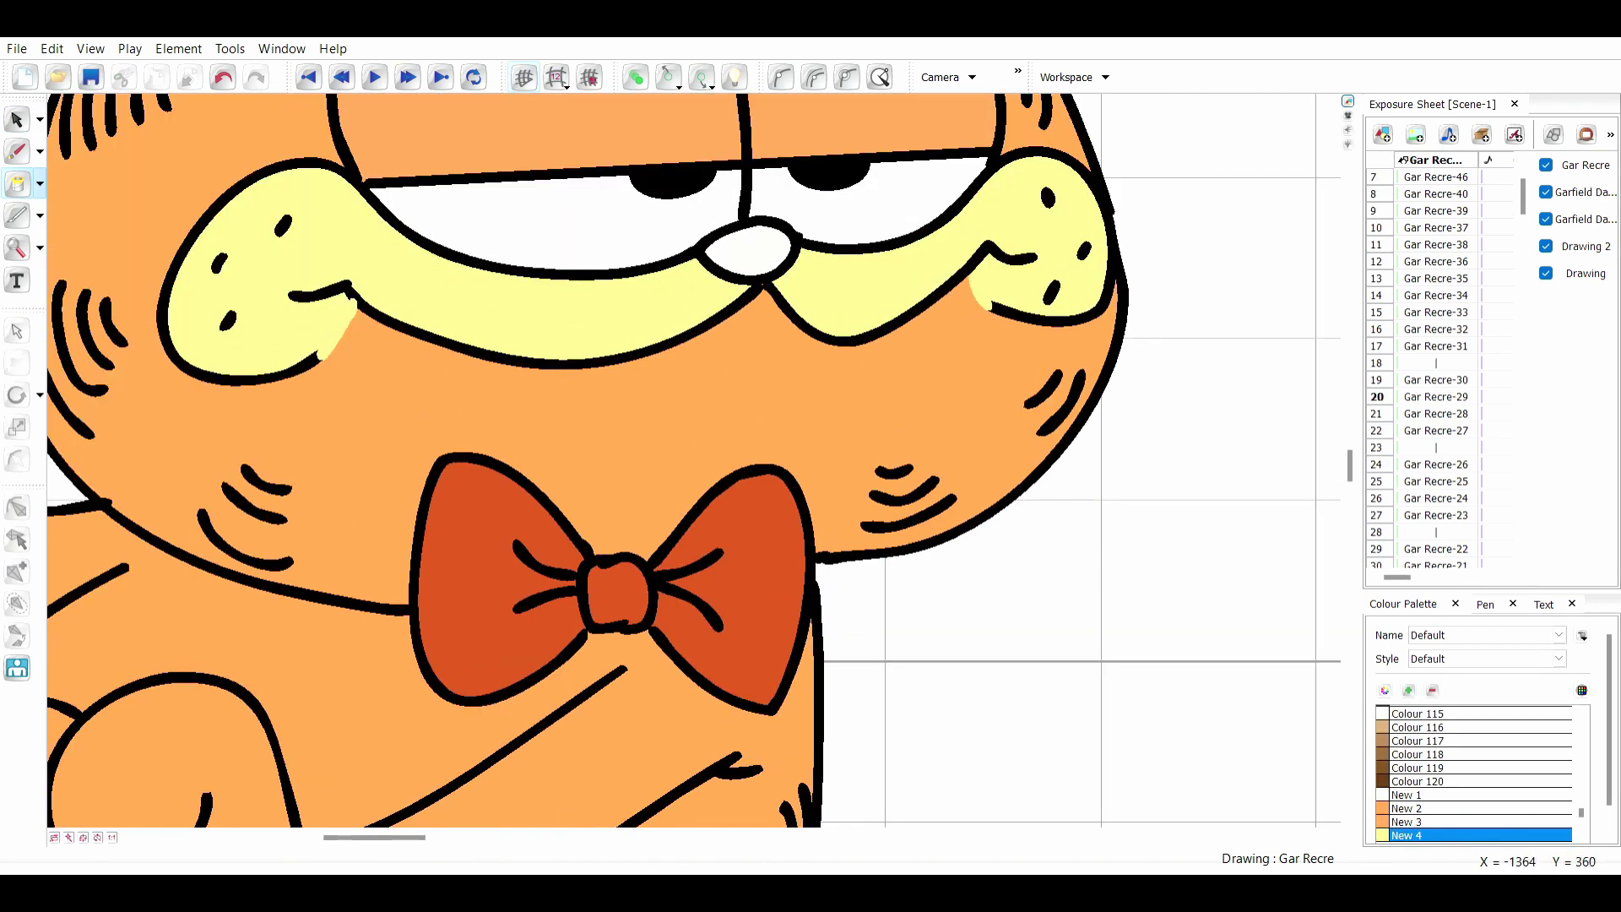
# - Send the yellow patches joining the cheeks to the mouth behind the black outlines on frame 20
pyautogui.press('2')
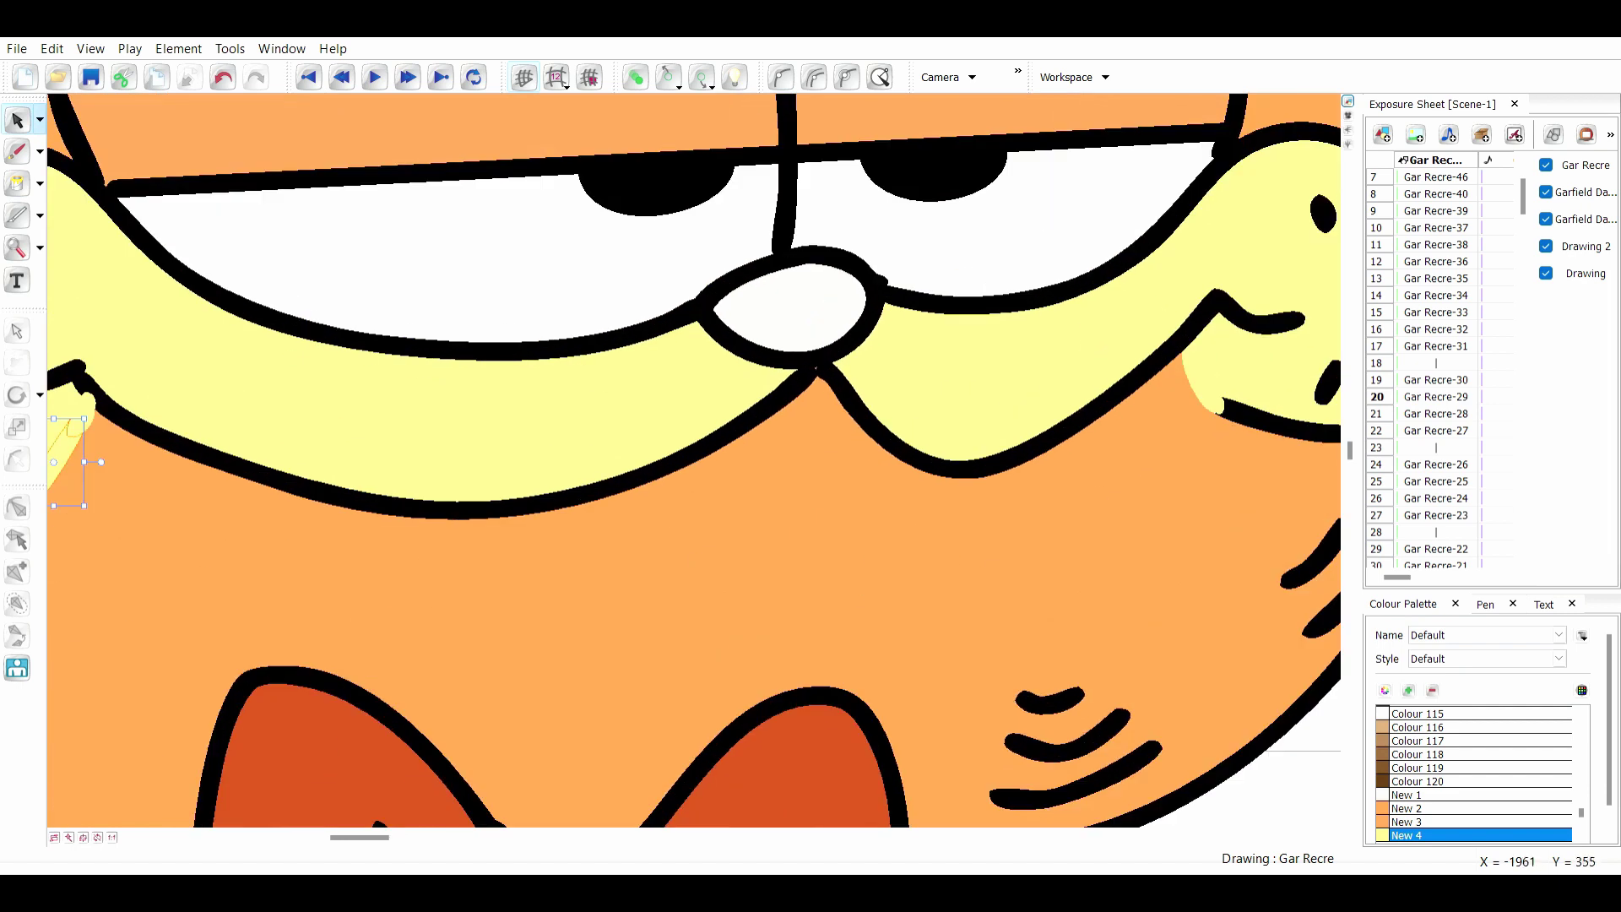
pyautogui.press('1')
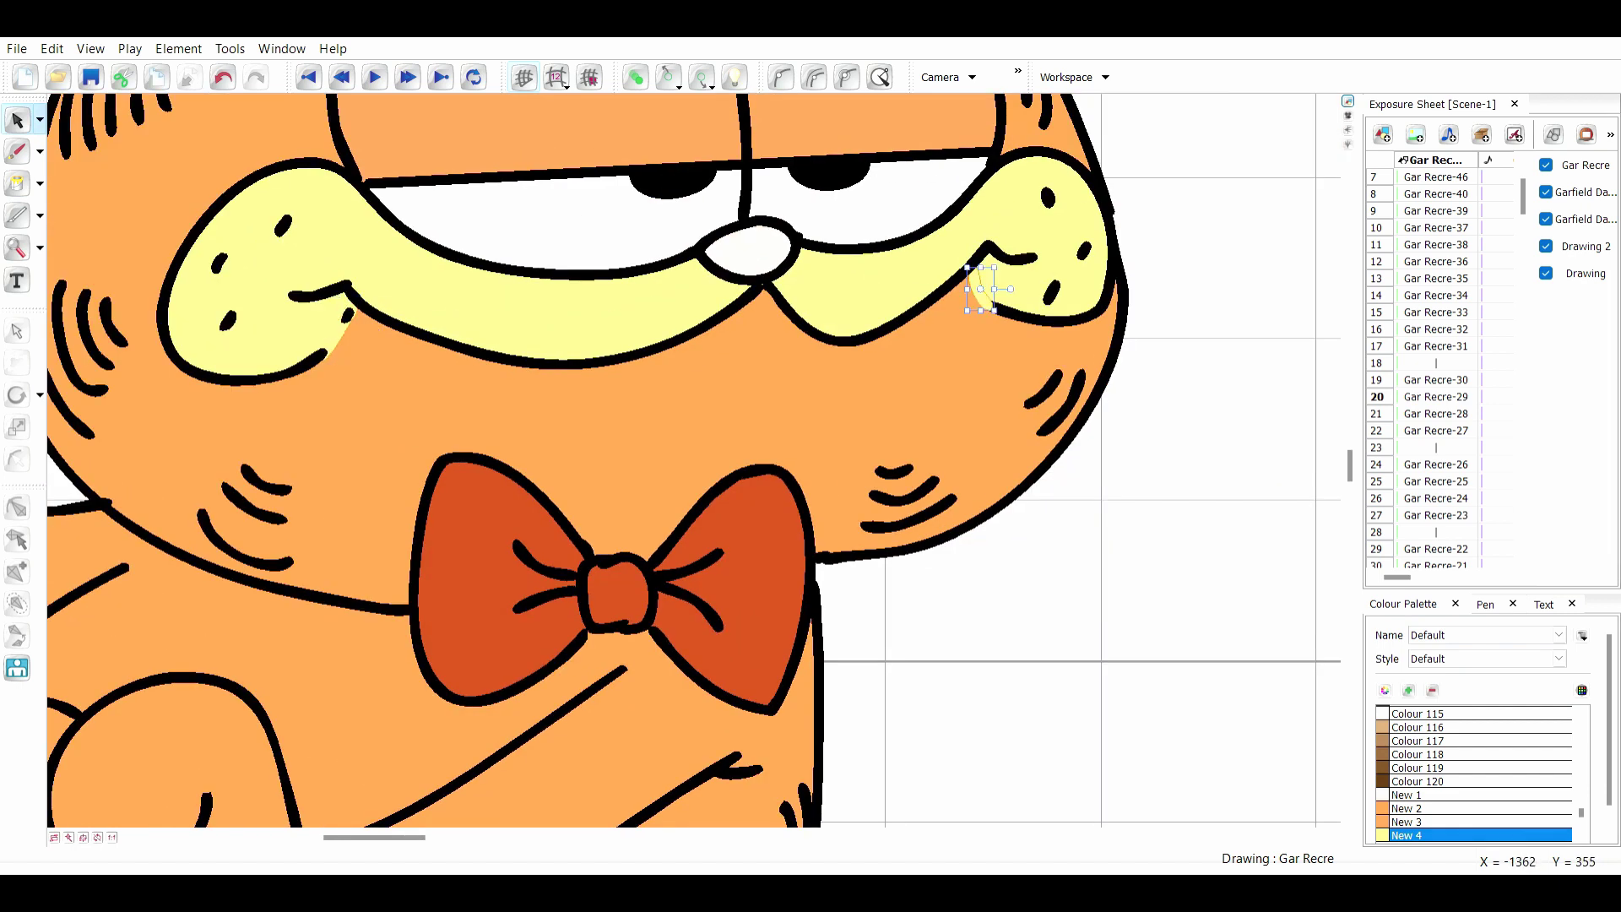
pyautogui.hotkey('ctrl', 'shift', 'pagedown')
pyautogui.click(1186, 418)
pyautogui.press('1')
pyautogui.press('1')
pyautogui.scroll(1, 896, 378)
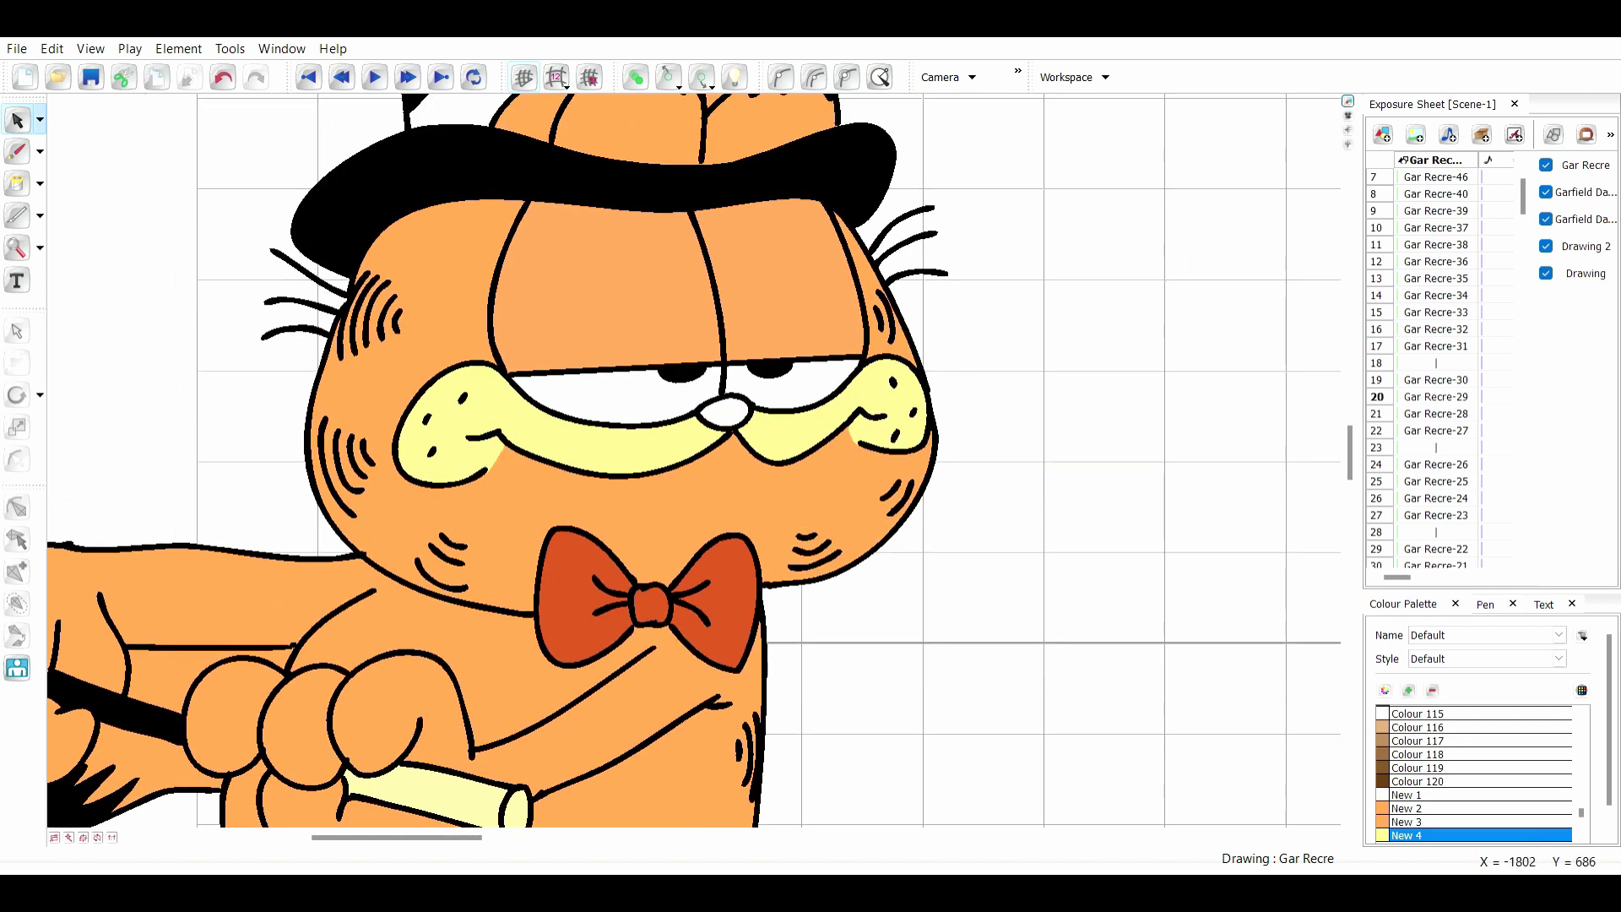
# - Fill the muzzle and both cheeks with pale yellow New 4 on frame 21
pyautogui.click(1436, 413)
pyautogui.click(17, 183)
pyautogui.scroll(-1, 694, 460)
pyautogui.press('2')
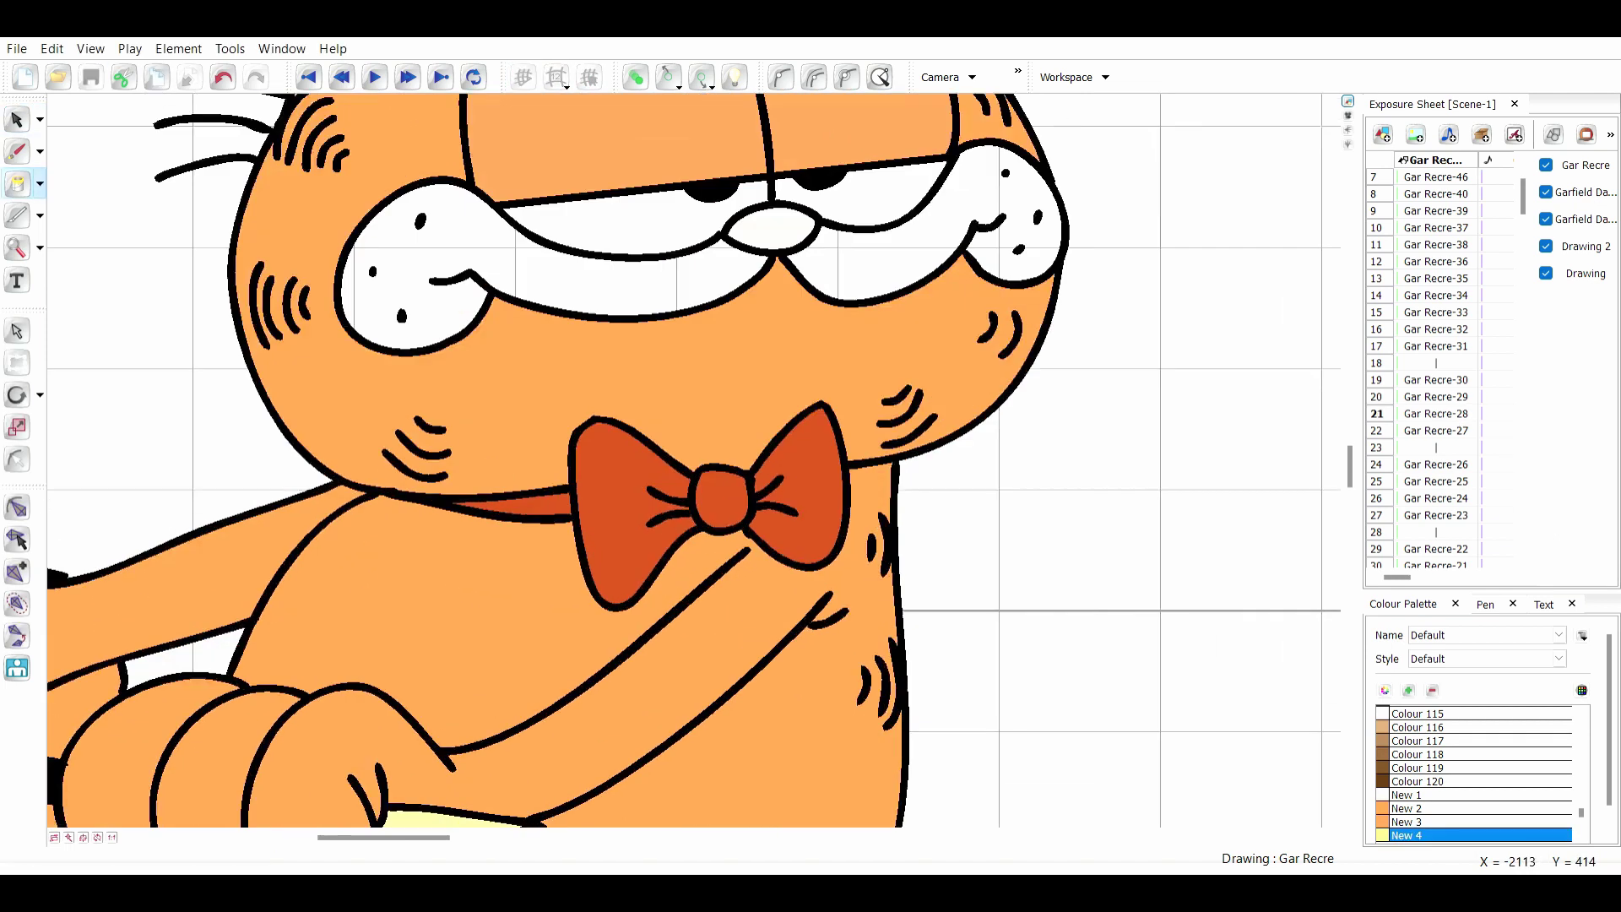
pyautogui.press('2')
pyautogui.scroll(1, 694, 460)
pyautogui.click(507, 283)
pyautogui.click(1064, 262)
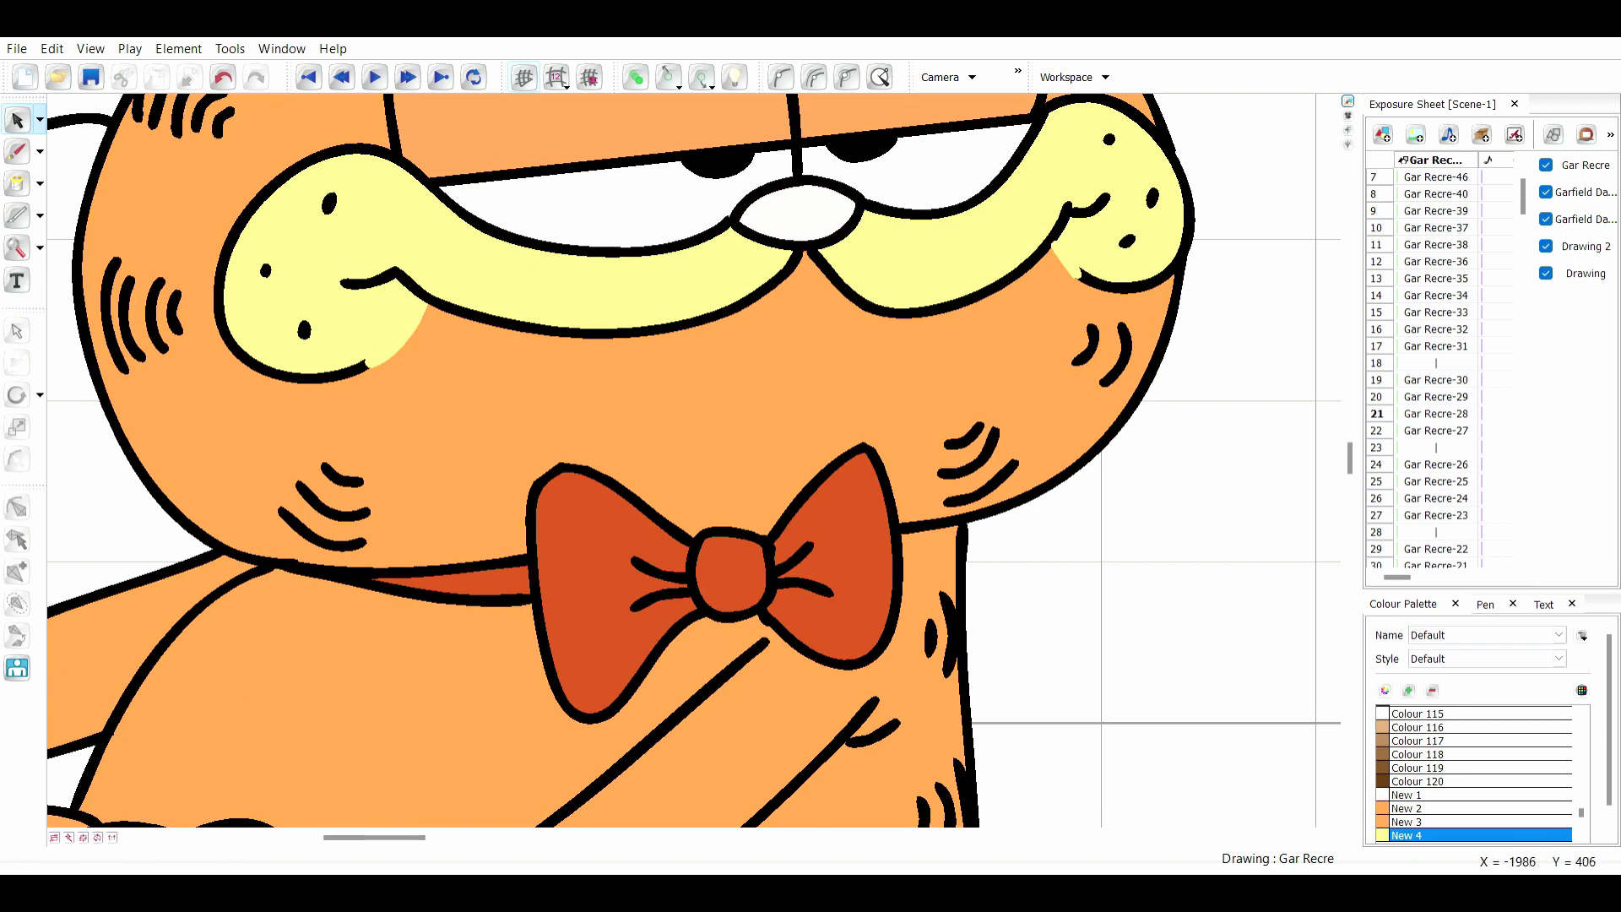
# - Arrange the yellow cheek patches behind the black outlines on frame 21
pyautogui.keyDown('shift'); pyautogui.click(1067, 259); pyautogui.keyUp('shift')
pyautogui.press('1')
pyautogui.press('1')
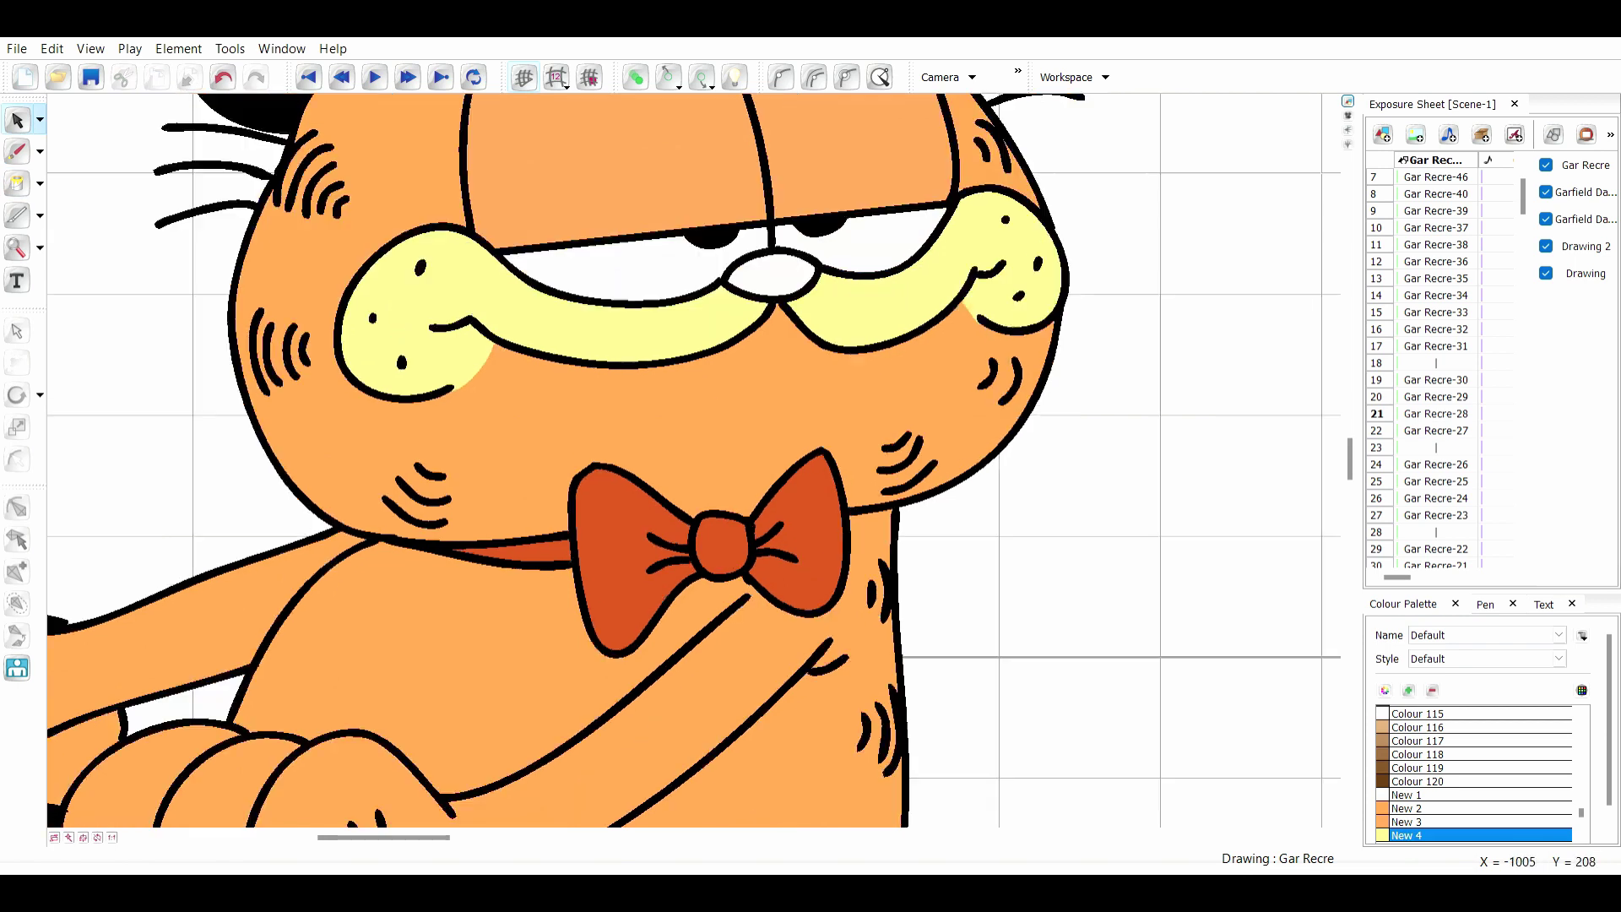